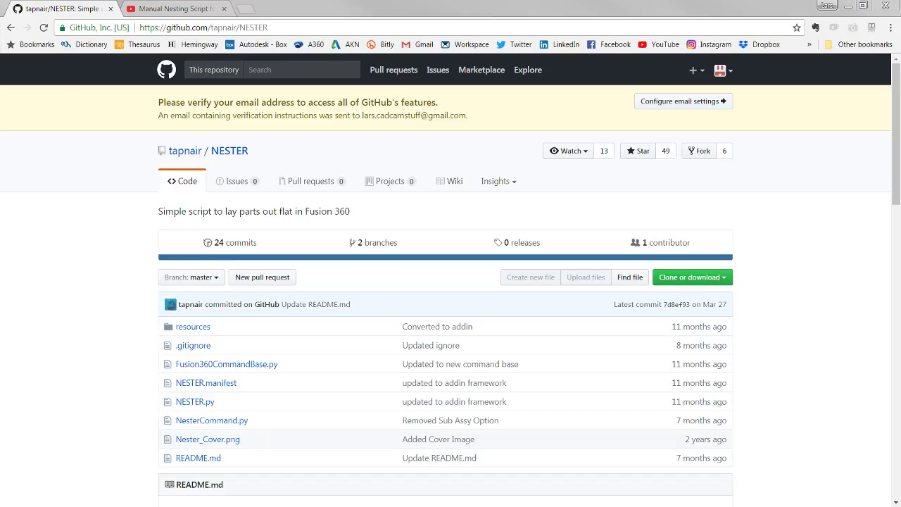
- Open the Downloads folder in Windows Explorer and extract NESTER-master.zip to the suggested NESTER-master folder
key("super+e")
left_click_drag(247, 147, 557, 58)
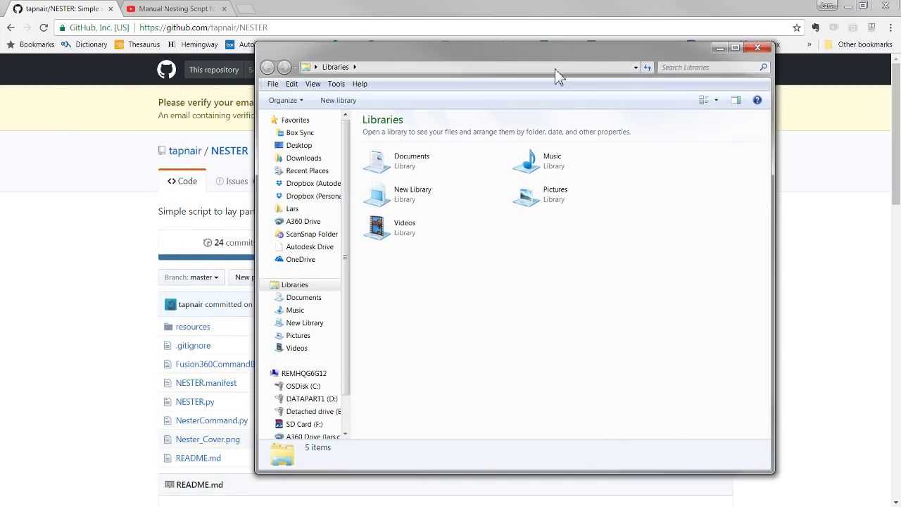
left_click(317, 162)
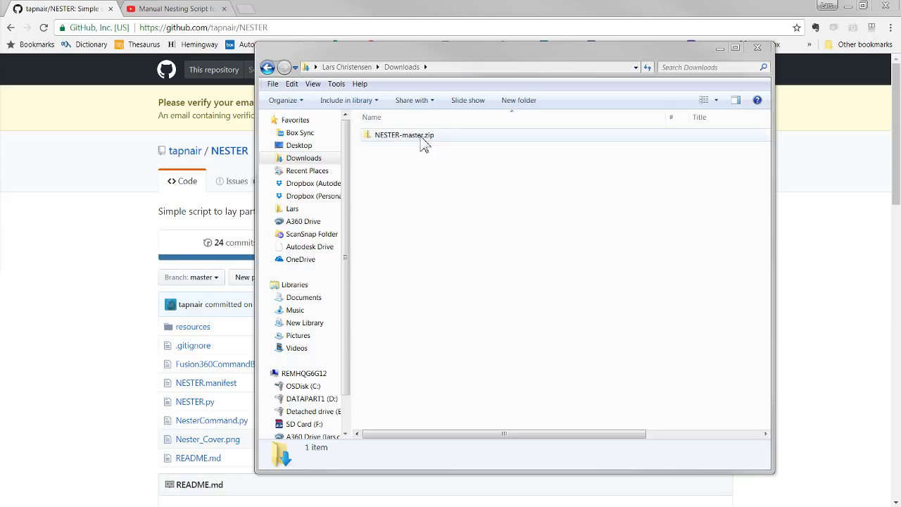
right_click(392, 141)
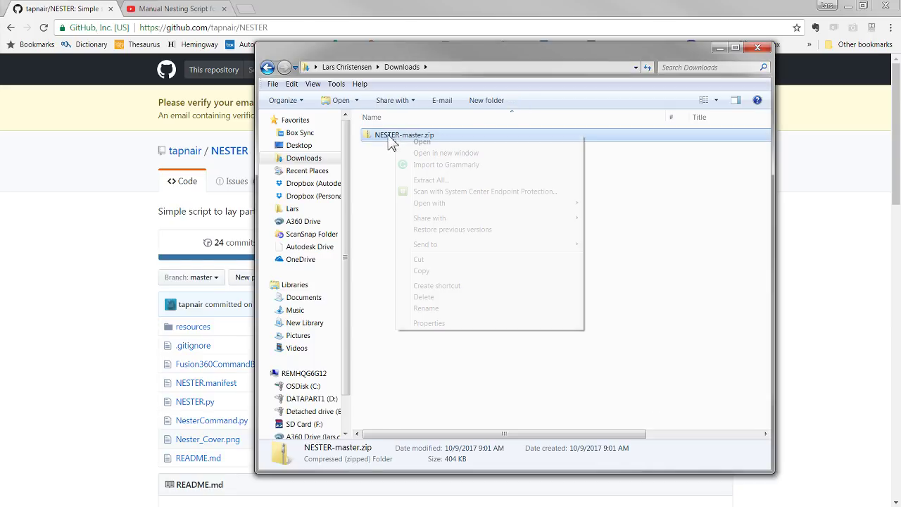
left_click(444, 181)
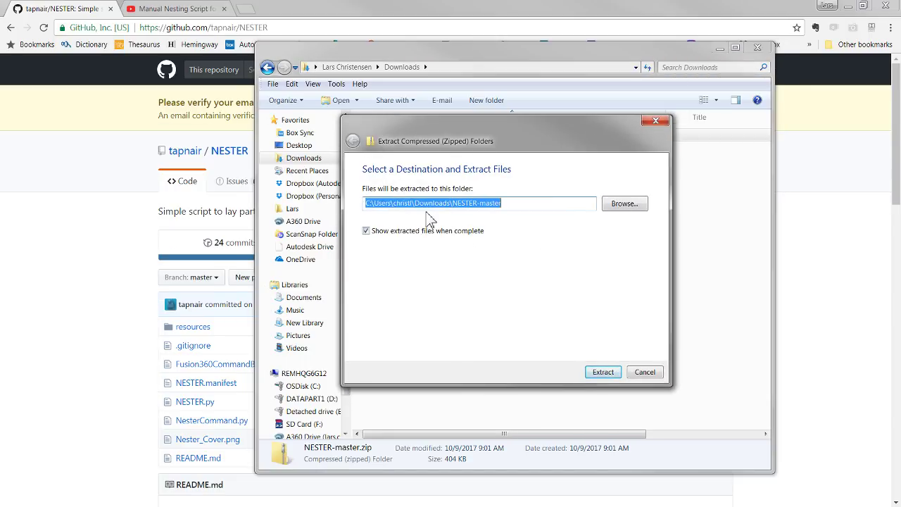
left_click(604, 372)
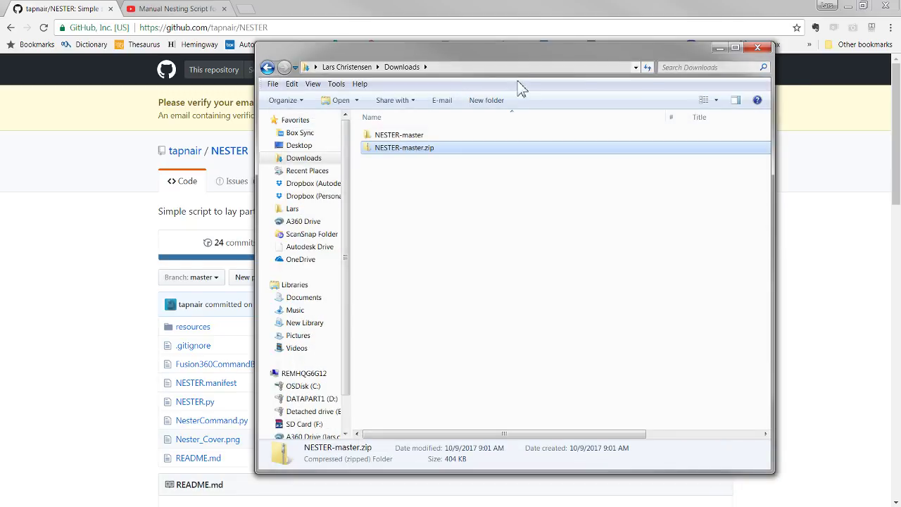
- Open the extracted NESTER-master folder and the nested NESTER-master folder that holds the script files
left_click(390, 138)
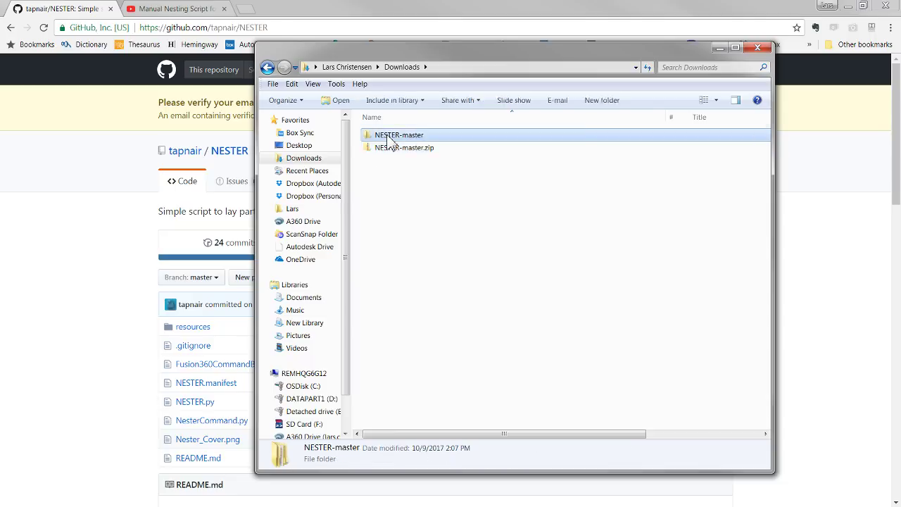
double_click(388, 138)
double_click(388, 138)
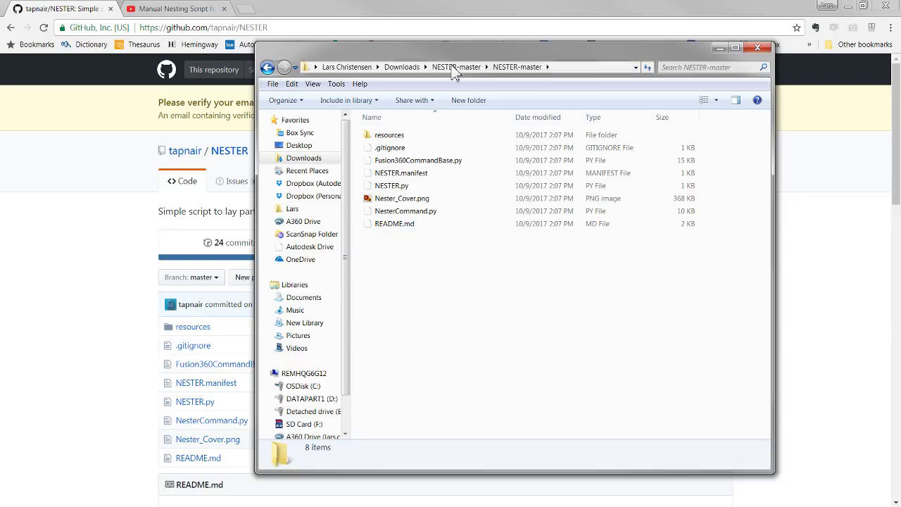
left_click_drag(440, 48, 459, 54)
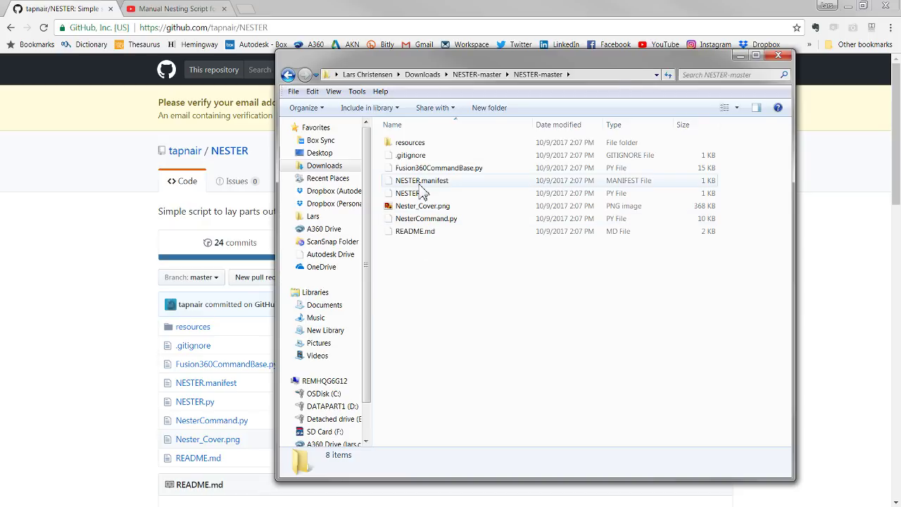
mouse_move(421, 188)
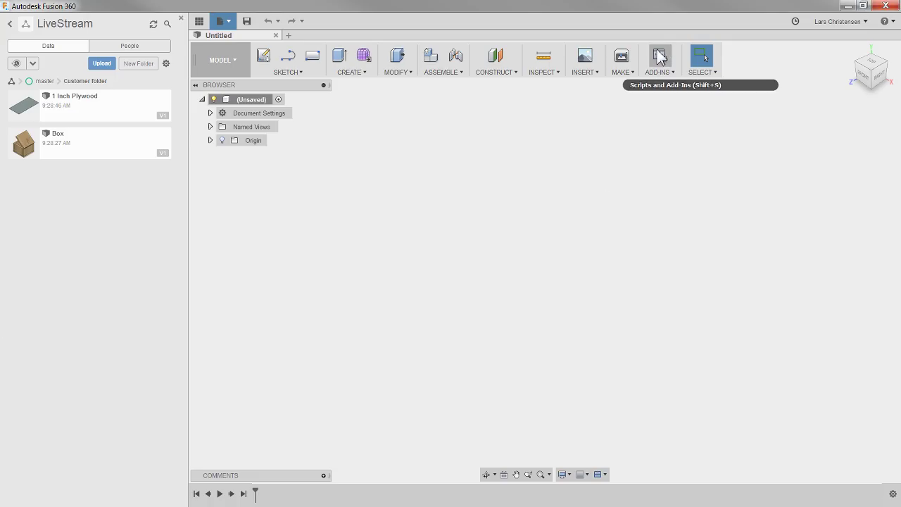
- In Fusion 360, copy the path of the API\Scripts folder from the Add new script dialog, leaving without adding a script
left_click(660, 73)
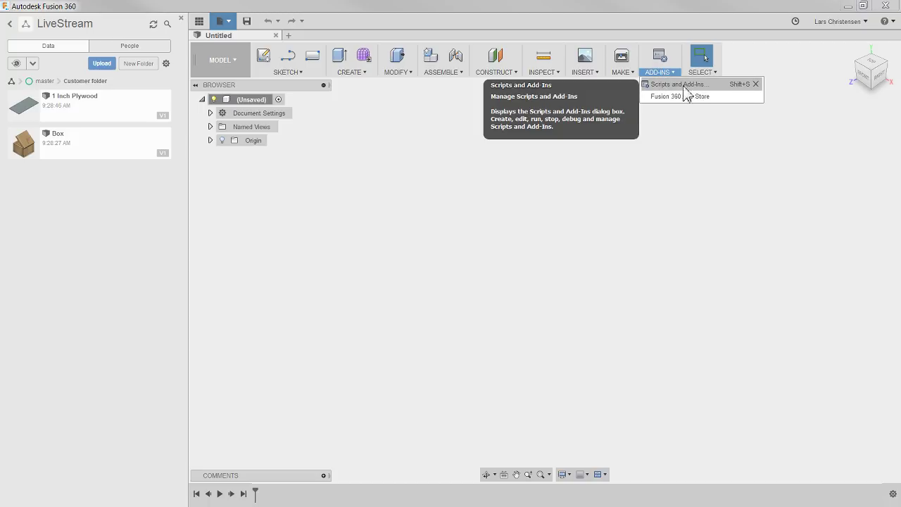
left_click(664, 61)
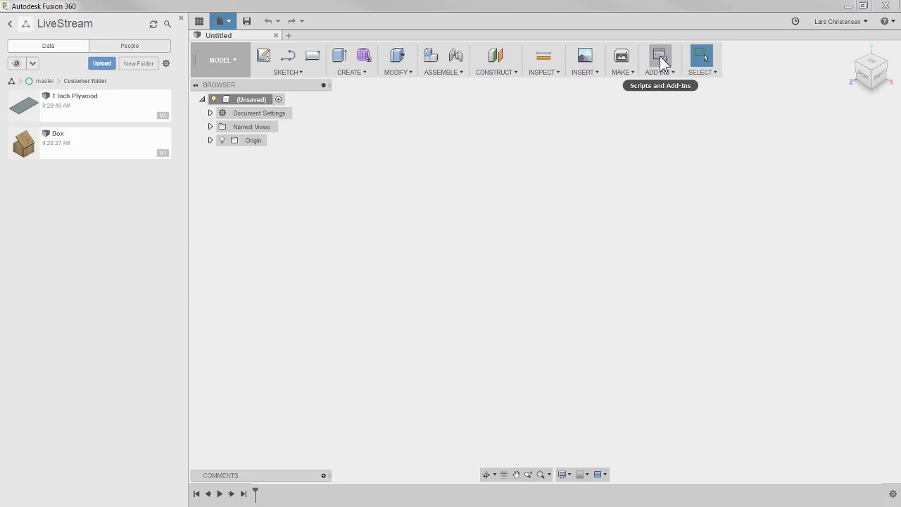
left_click(664, 61)
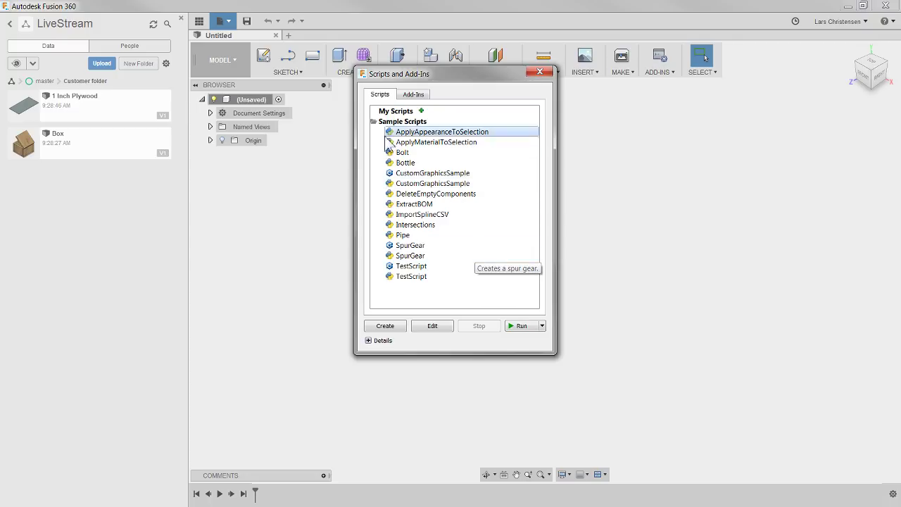
left_click(421, 111)
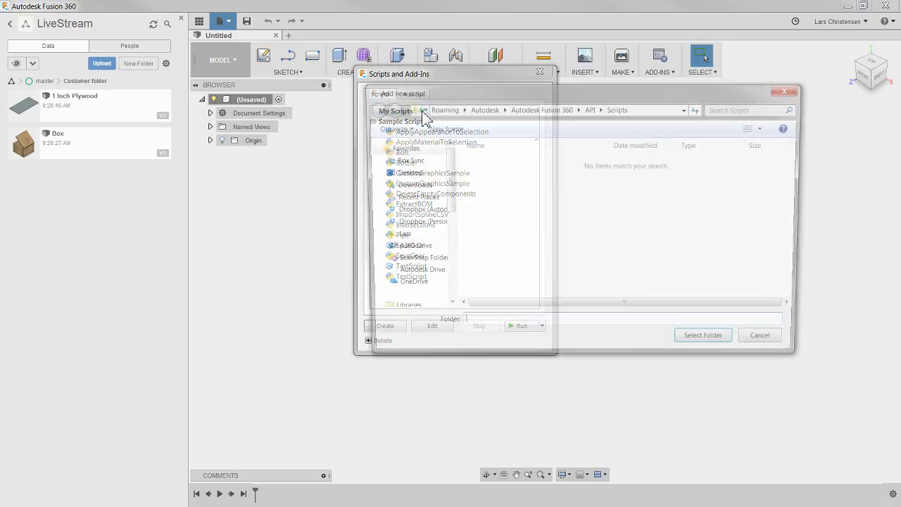
left_click_drag(670, 94, 621, 132)
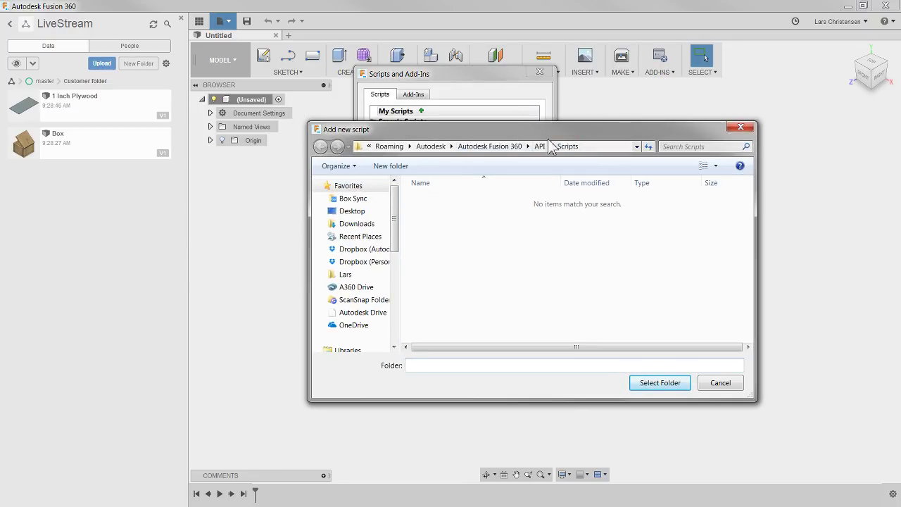
left_click(604, 147)
key("ctrl+c")
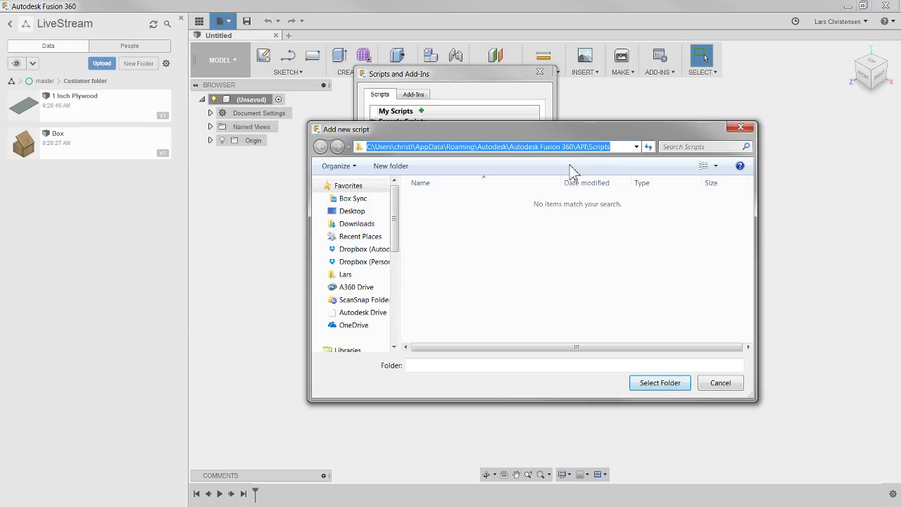
left_click(722, 388)
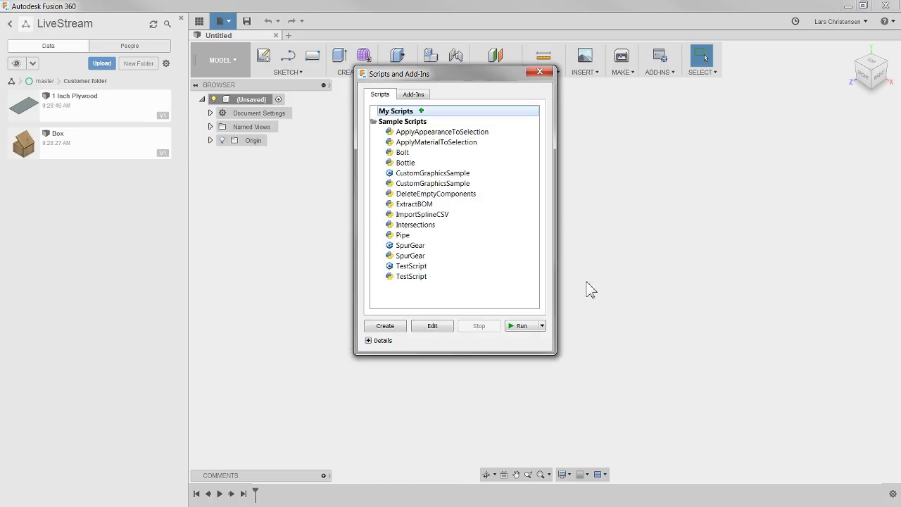
left_click(540, 72)
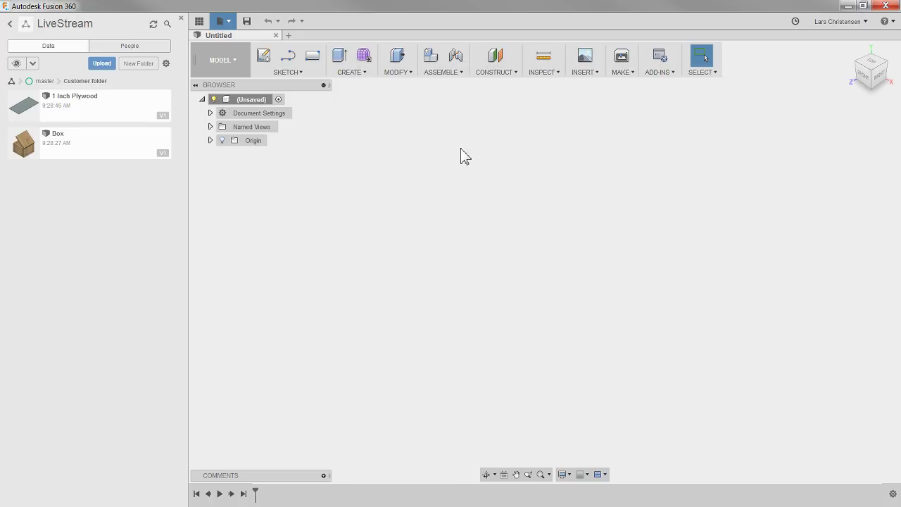
- Switch to Windows Explorer and open the copied Autodesk Fusion 360\API\Scripts path in a second window
key("alt+Tab")
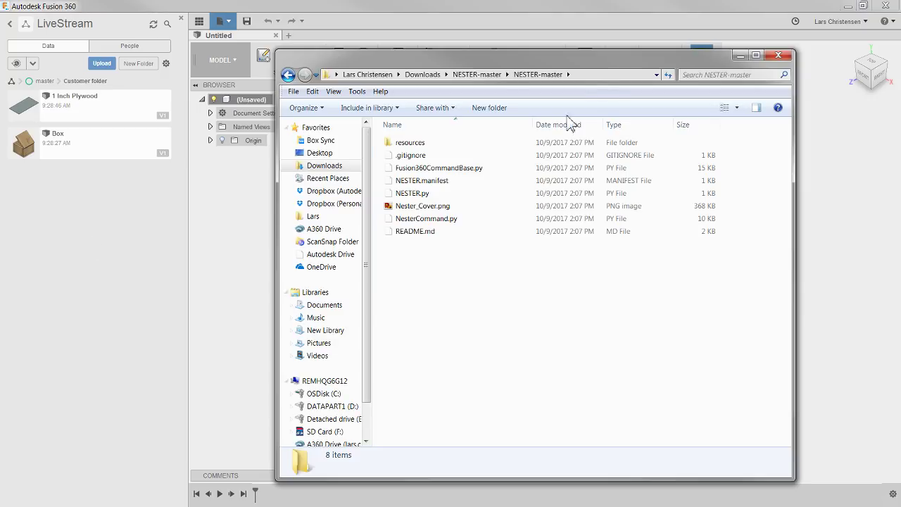
mouse_move(578, 60)
left_mouse_down()
mouse_move(537, 56)
mouse_move(562, 55)
left_mouse_up()
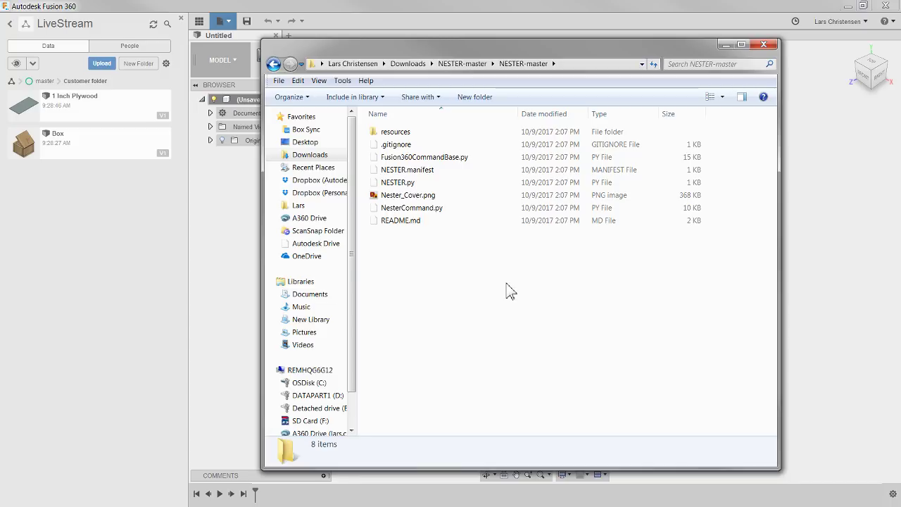
key("super+e")
left_click_drag(484, 60, 548, 43)
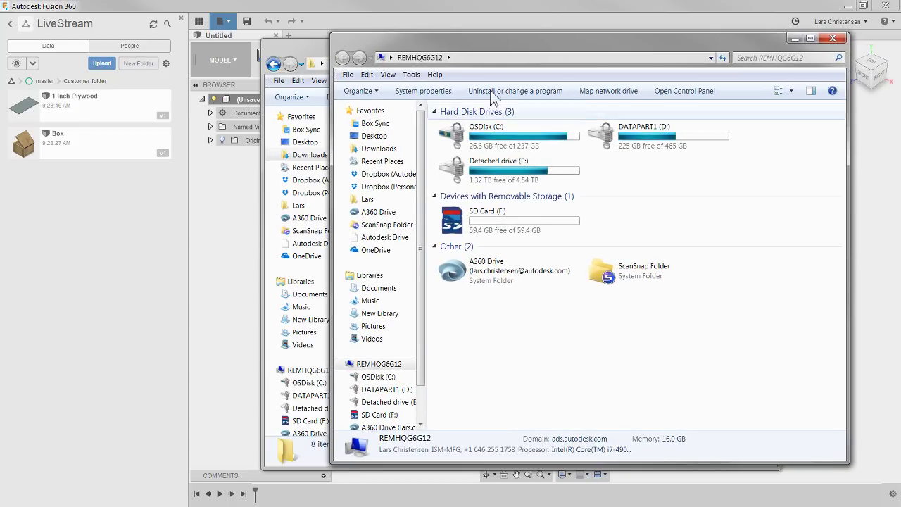
left_click_drag(553, 57, 562, 57)
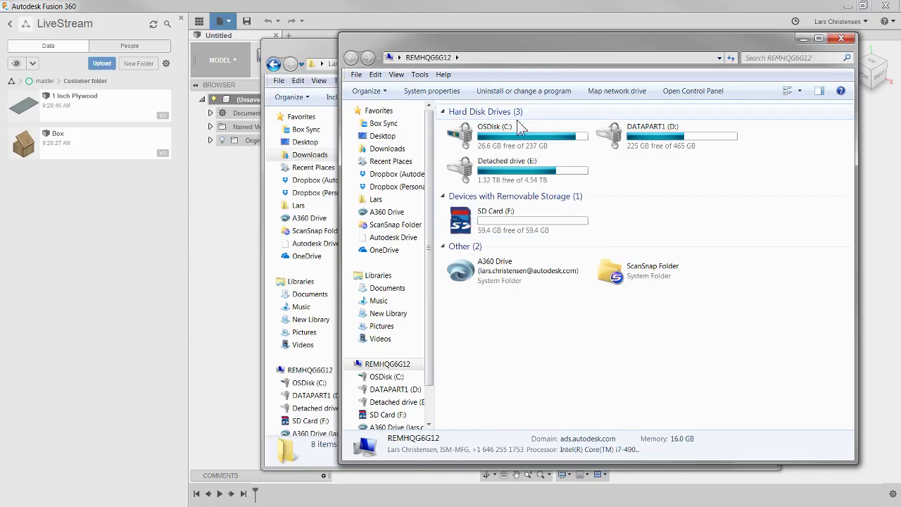
left_click(542, 59)
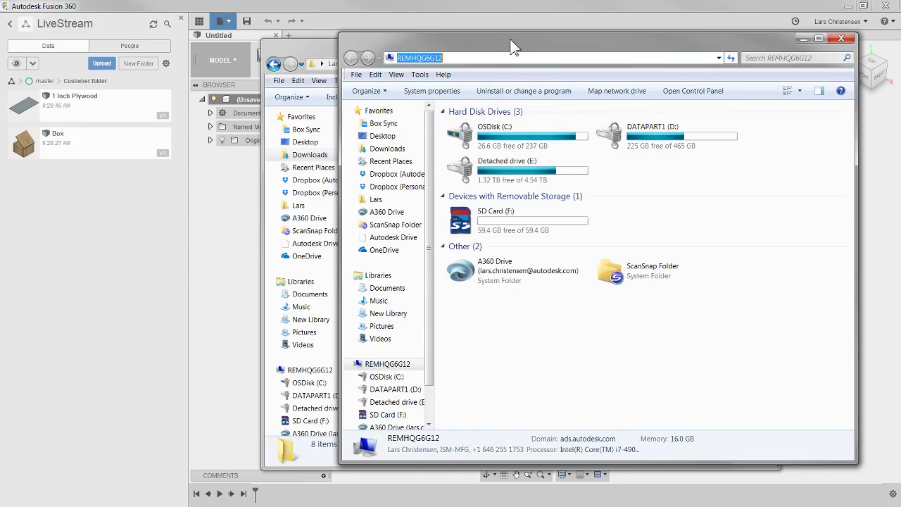
key("ctrl+v")
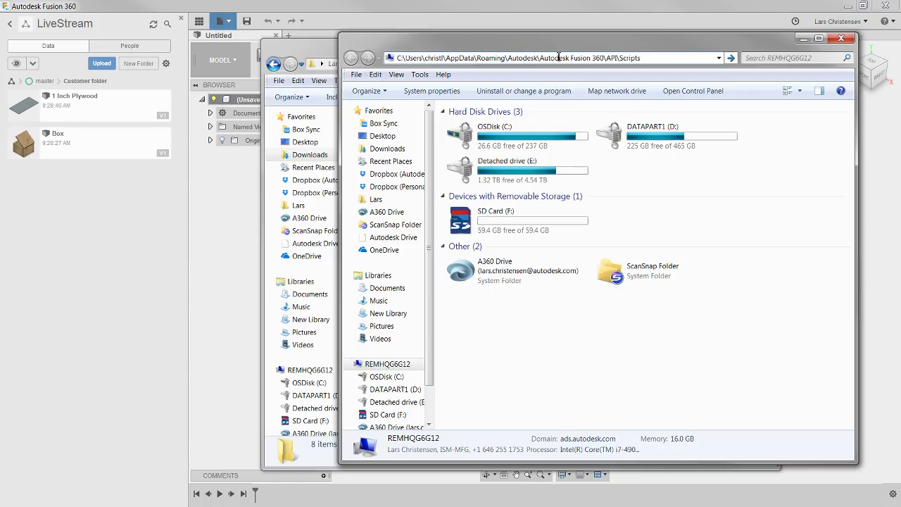
key("Return")
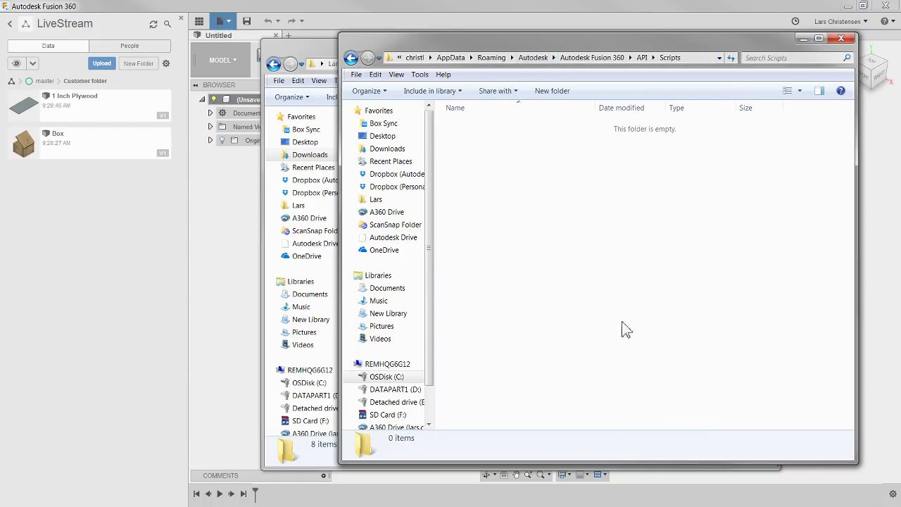
- Copy all files from the inner NESTER-master folder into the API\Scripts folder, and close both Explorer windows
left_click_drag(620, 43, 671, 255)
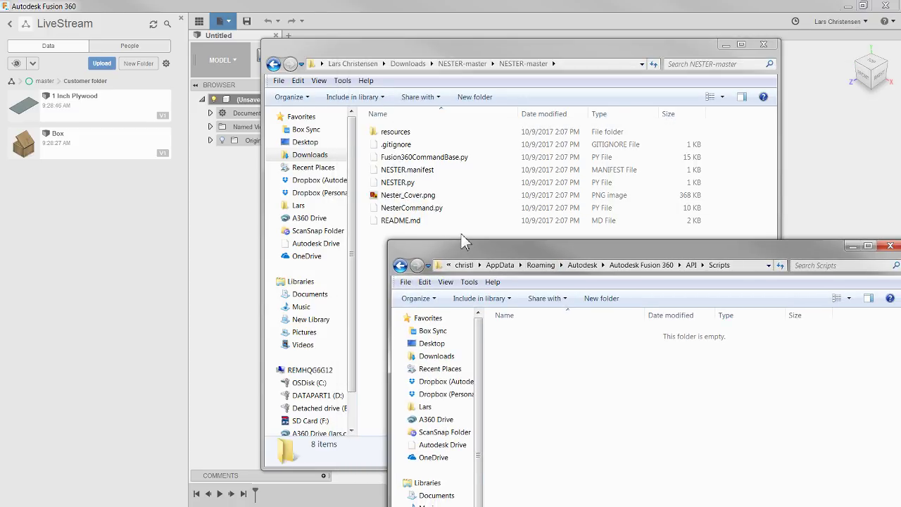
left_click(461, 235)
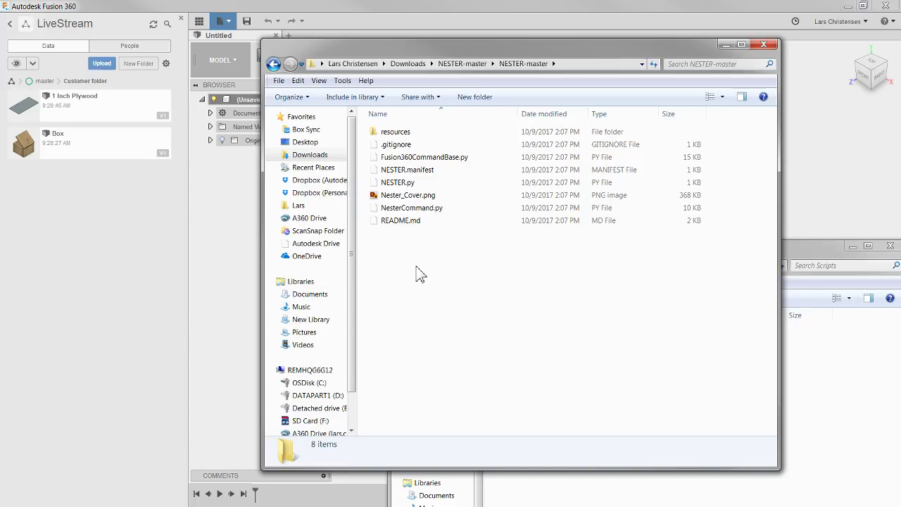
key("ctrl+a")
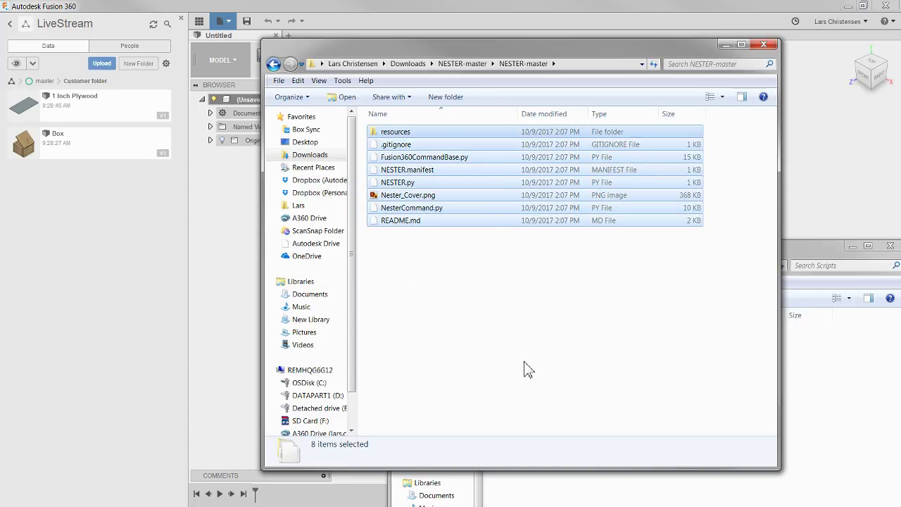
left_click(850, 427)
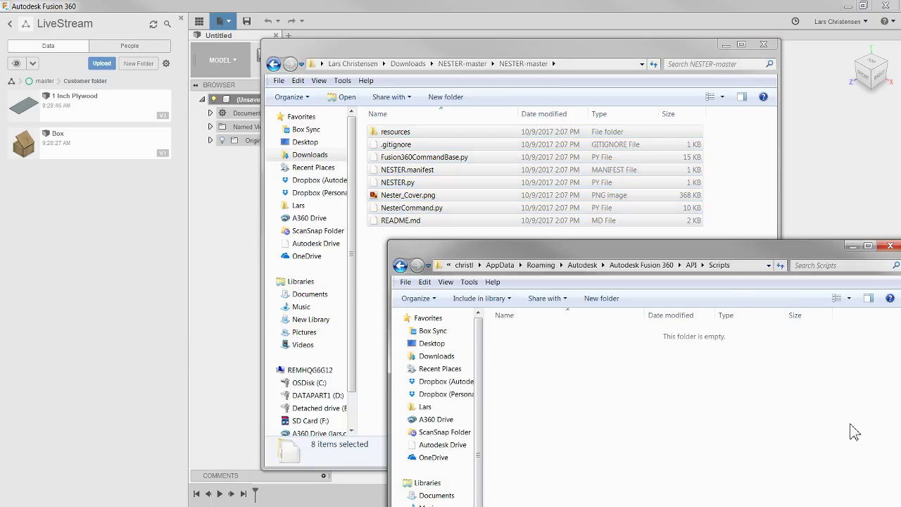
left_click_drag(719, 253, 595, 103)
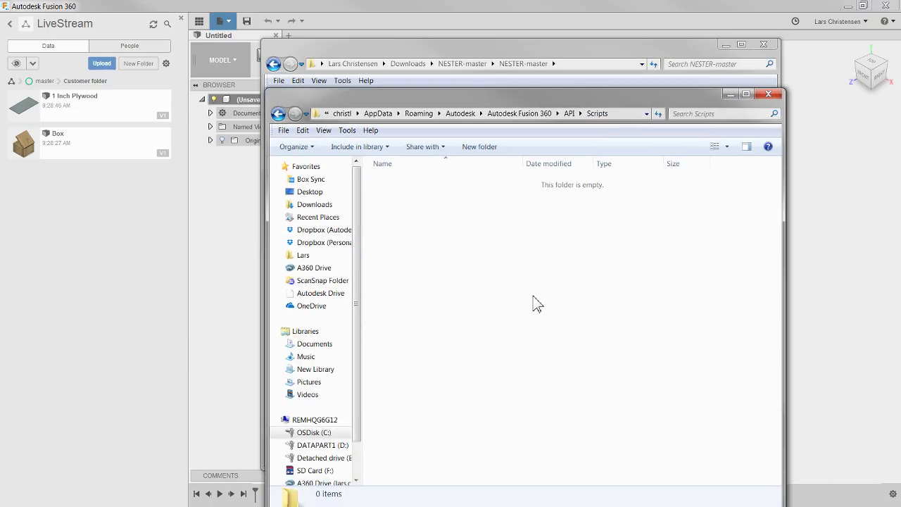
key("ctrl+v")
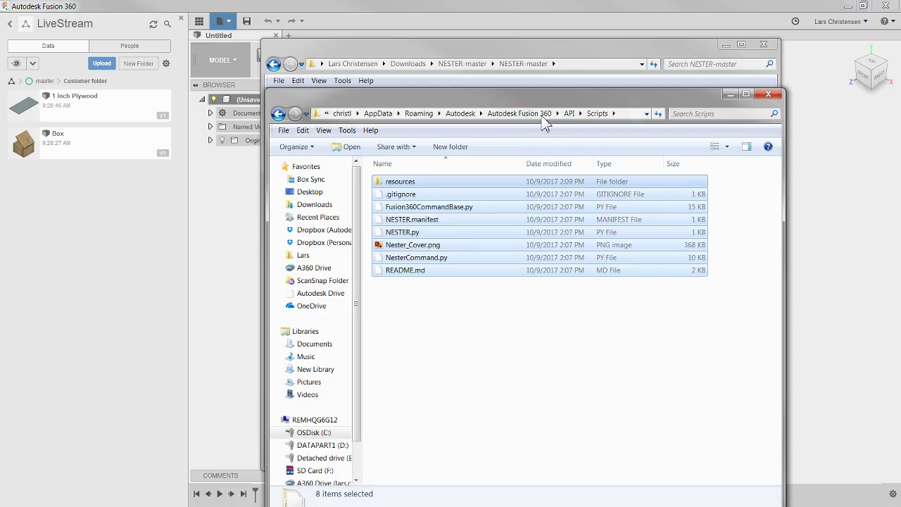
left_click_drag(489, 113, 567, 139)
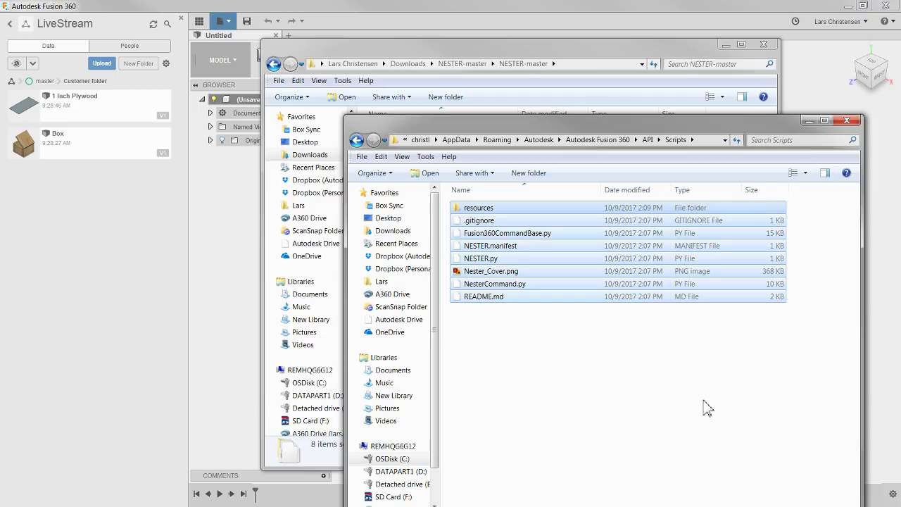
left_click(850, 123)
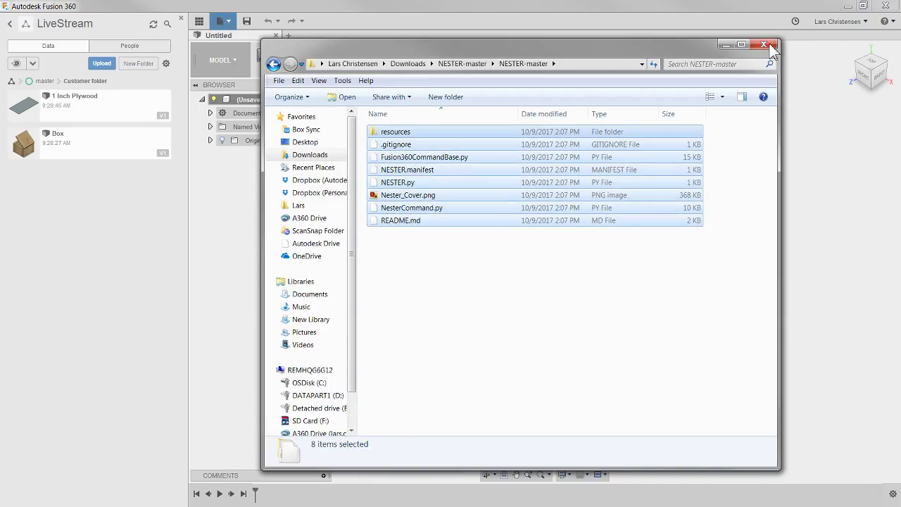
left_click(767, 46)
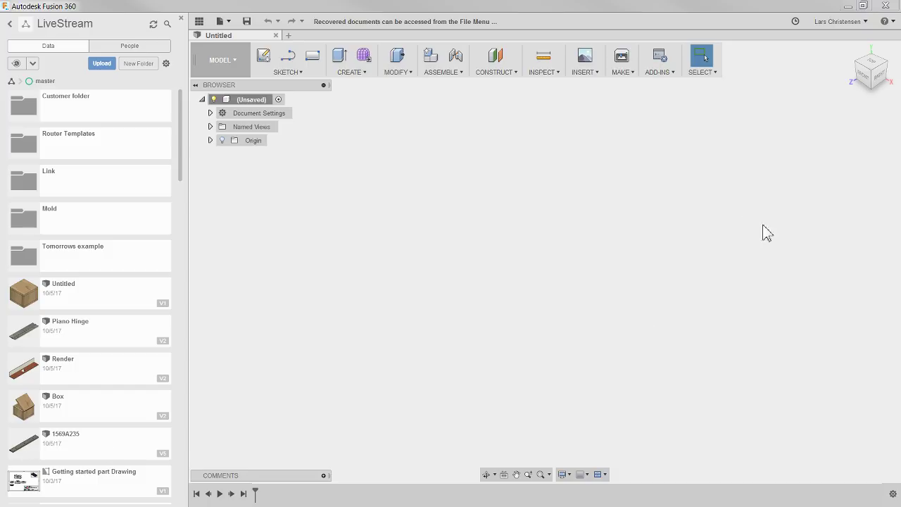
- Run the NESTER add-in from the My Add-Ins list in Scripts and Add-Ins
left_click(661, 60)
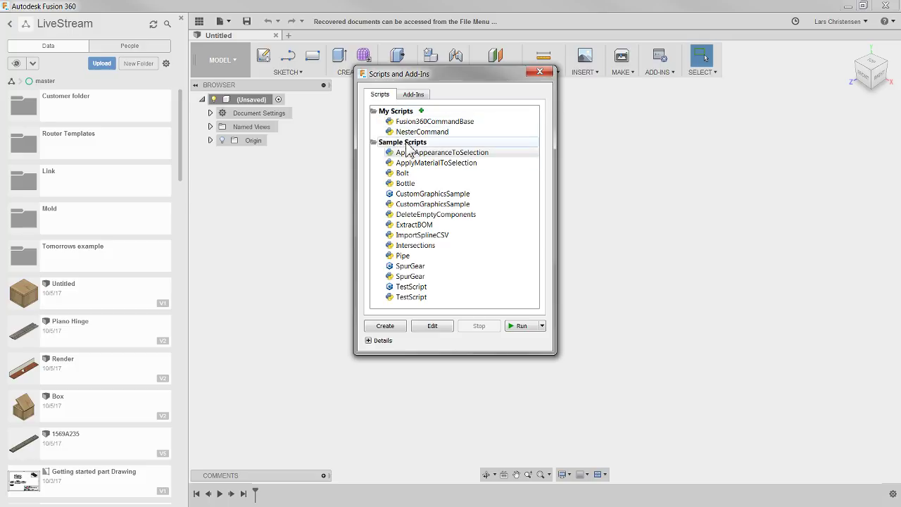
left_click(413, 94)
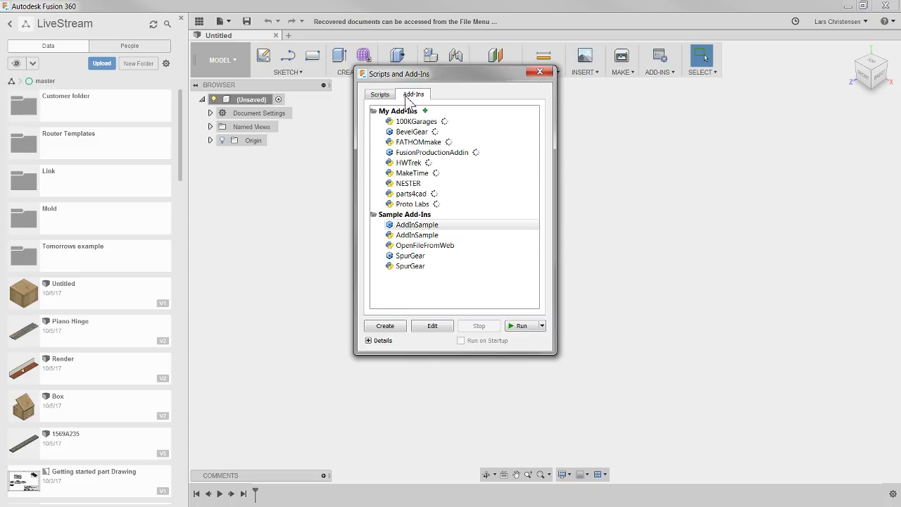
left_click(412, 184)
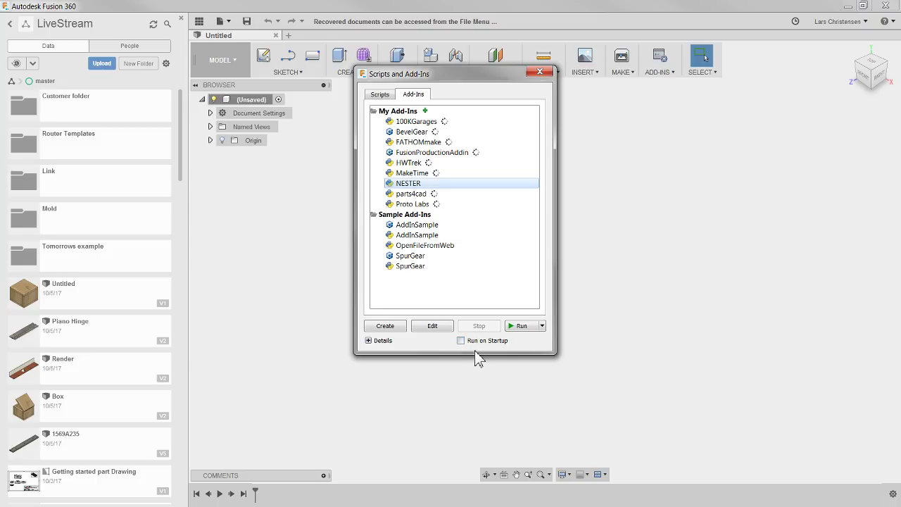
left_click(521, 327)
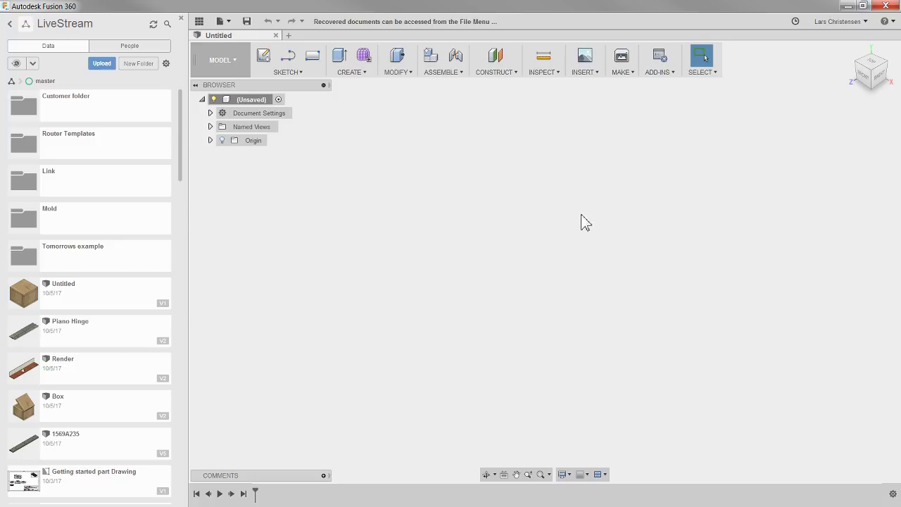
- Open the Nester command to examine its face, direction and component spacing options, and leave it without applying
left_click(666, 75)
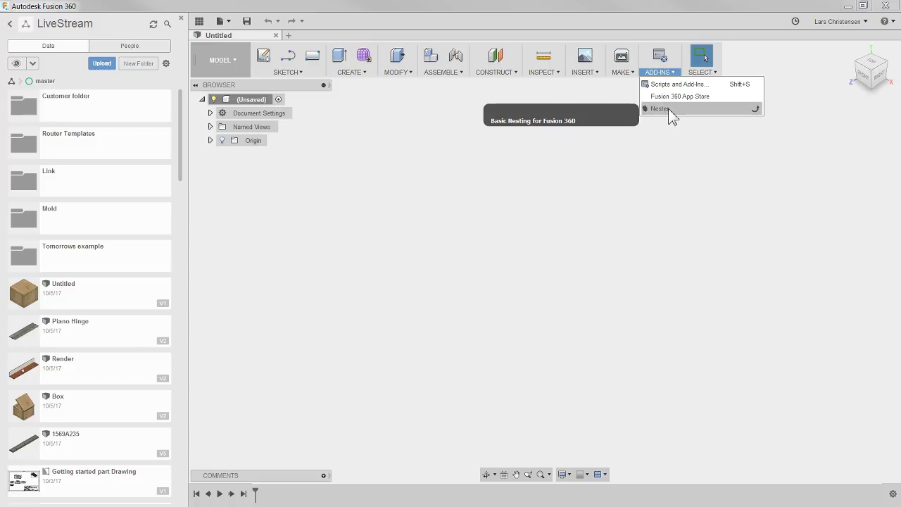
left_click(670, 110)
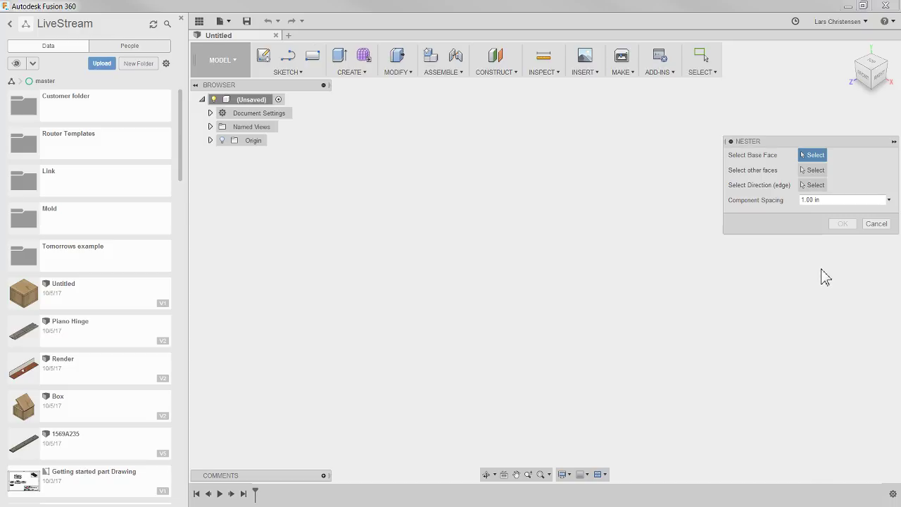
left_click(876, 224)
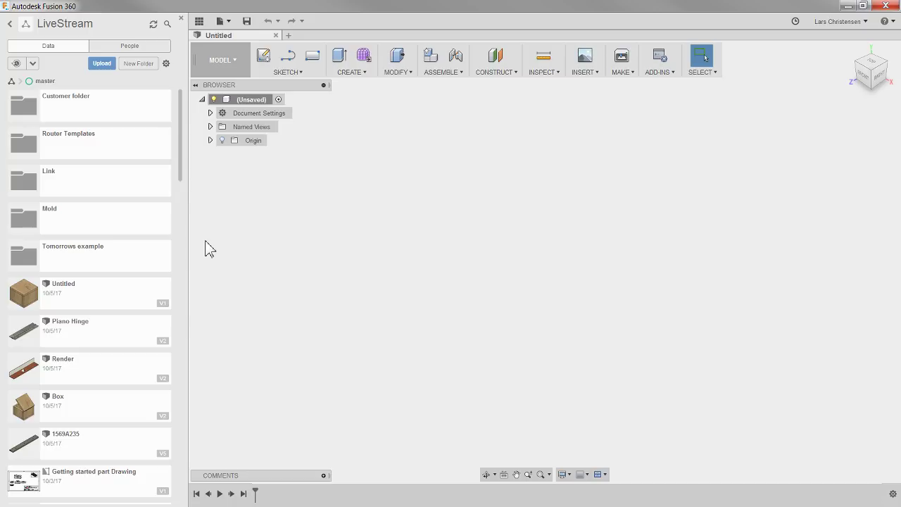
- Inspect the Box design from the Customer folder, swinging its lid partly closed, and close it without saving
left_click(75, 116)
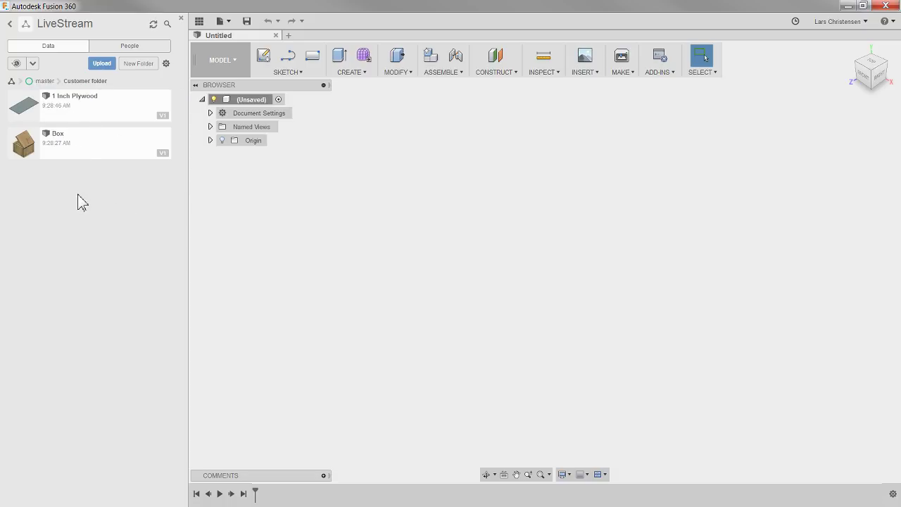
double_click(88, 145)
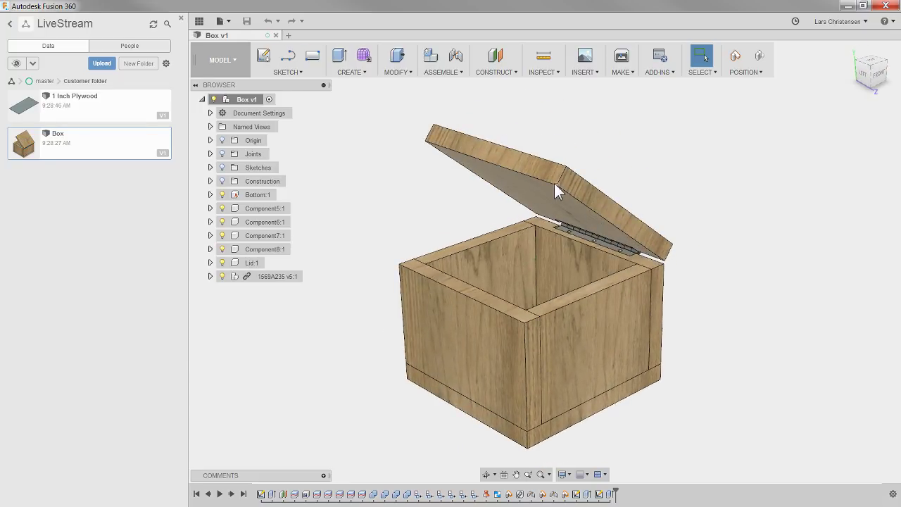
left_click_drag(555, 182, 553, 307)
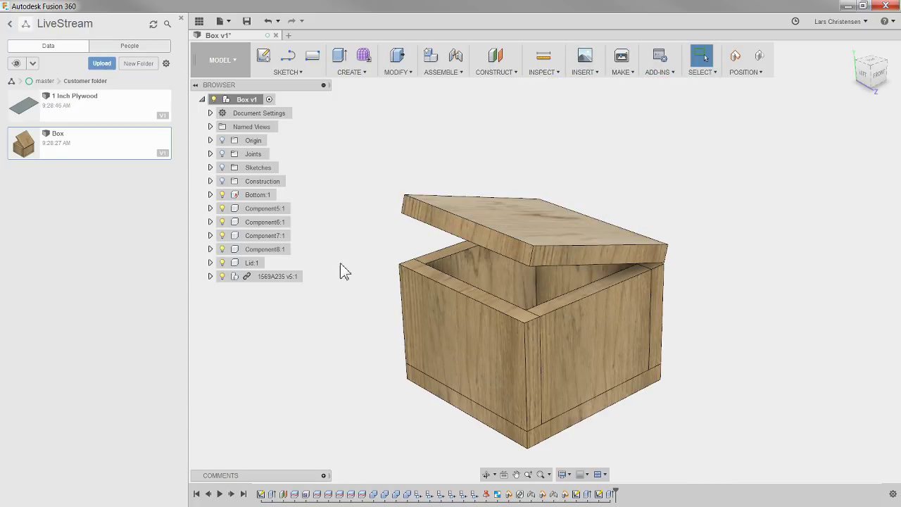
middle_click_drag(318, 359, 610, 328, "shift")
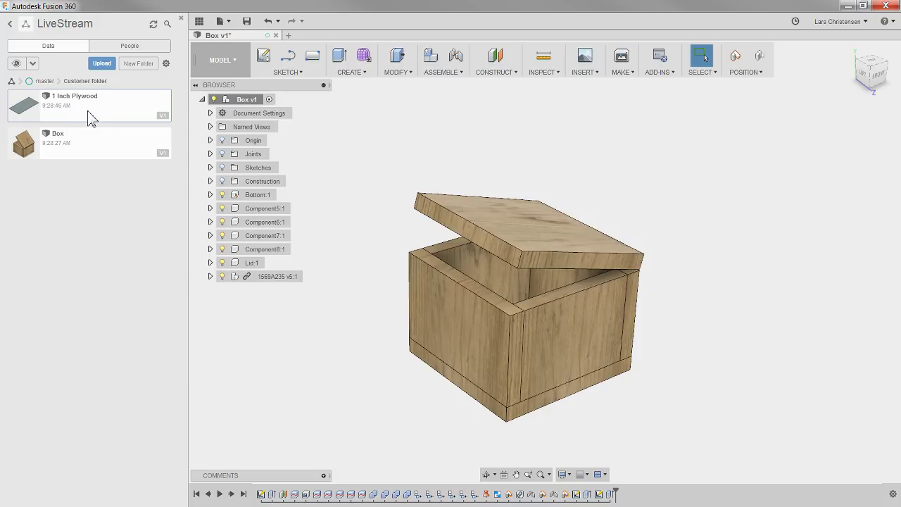
left_click(276, 36)
left_click(461, 307)
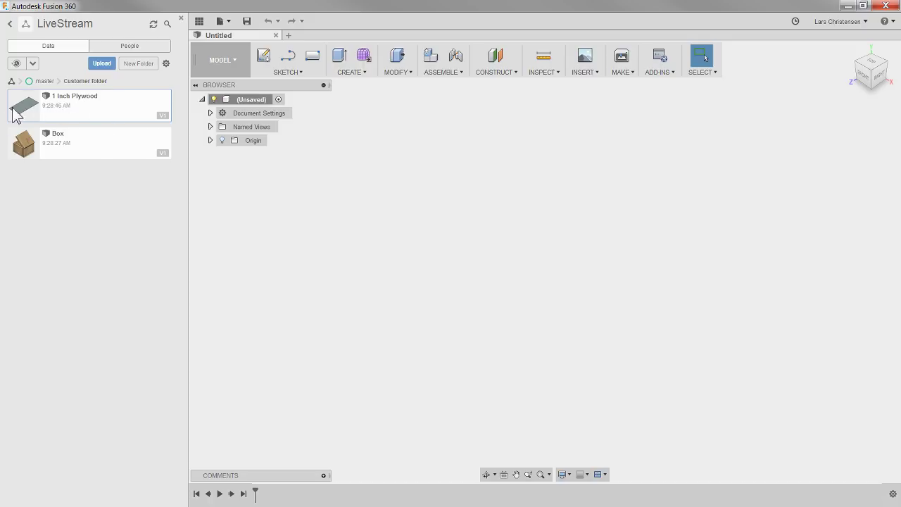
- Turn off design history capture for the untitled design and save it as Router Box in the Customer folder
left_click(84, 116)
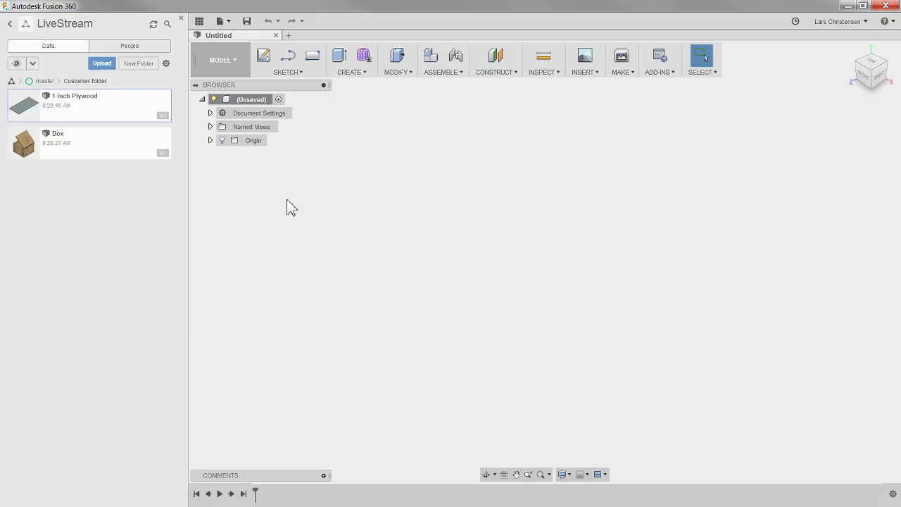
right_click(252, 100)
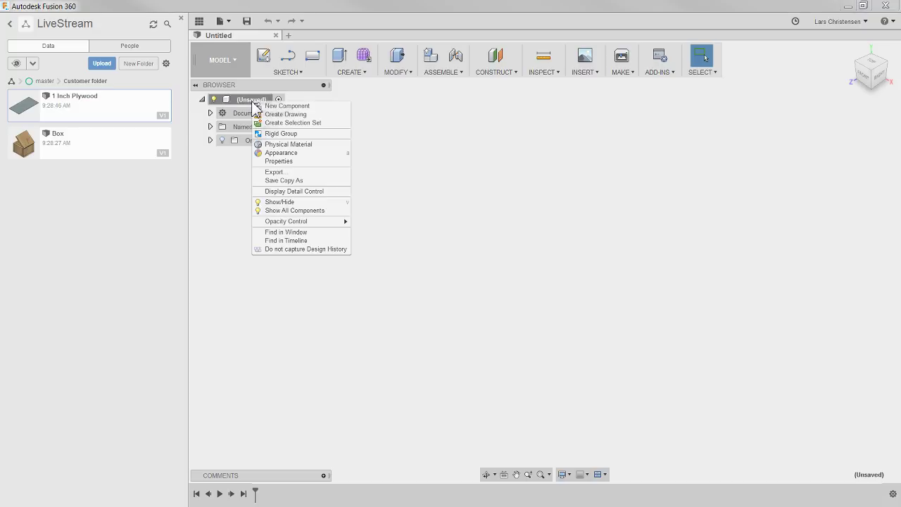
left_click(290, 250)
left_click(466, 273)
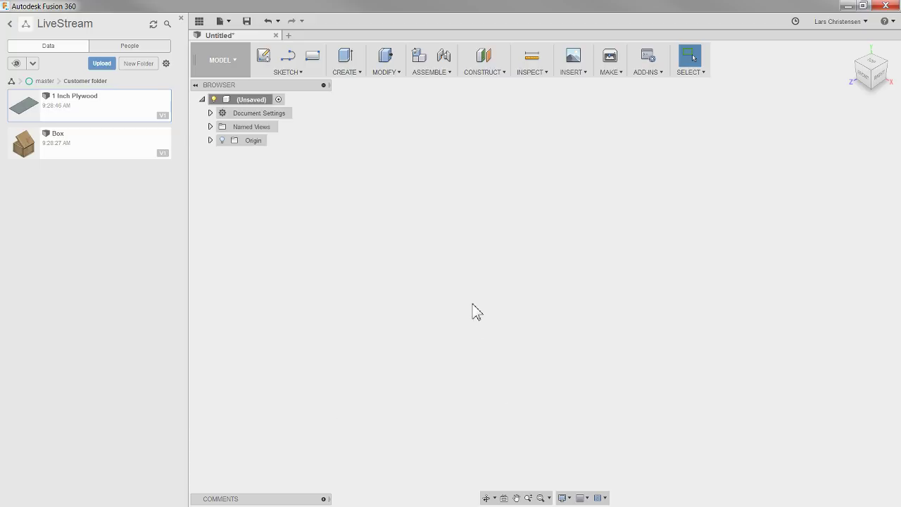
left_click(248, 21)
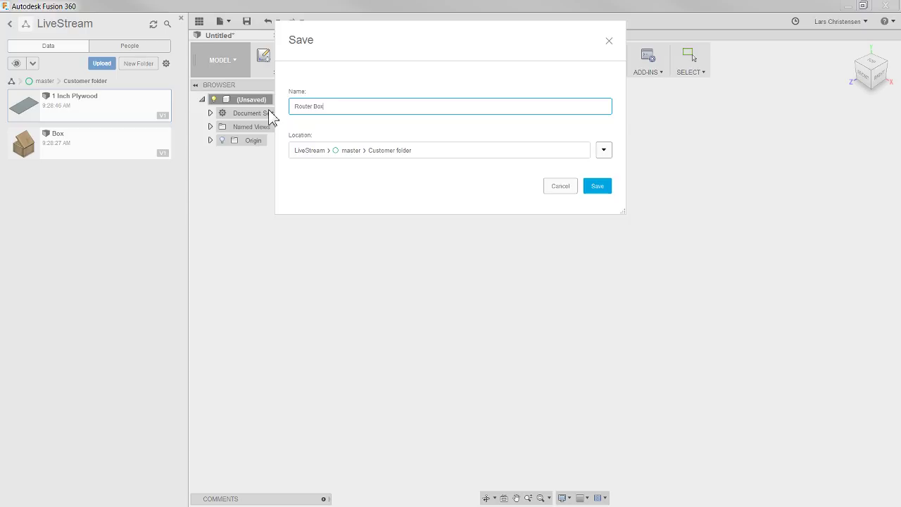
left_click(607, 188)
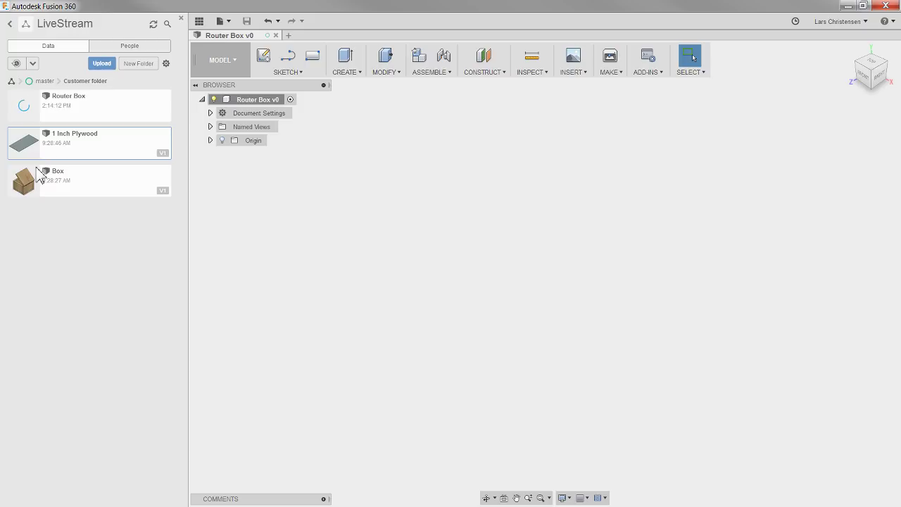
- Insert the 1 Inch Plywood design into Router Box at its default position
right_click(98, 147)
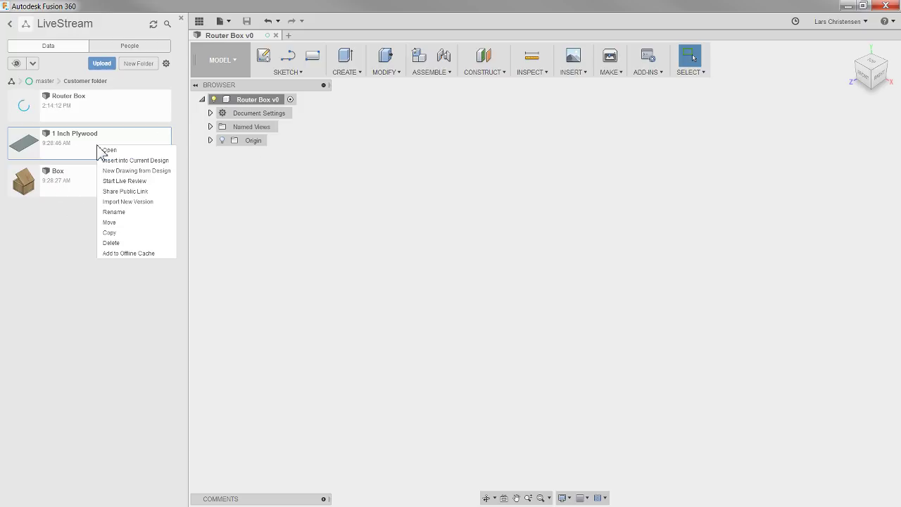
left_click(373, 202)
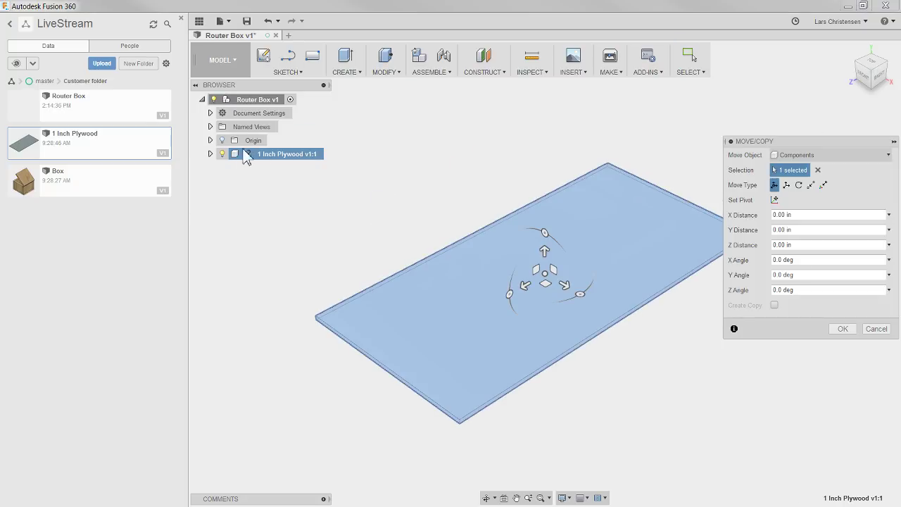
left_click(843, 329)
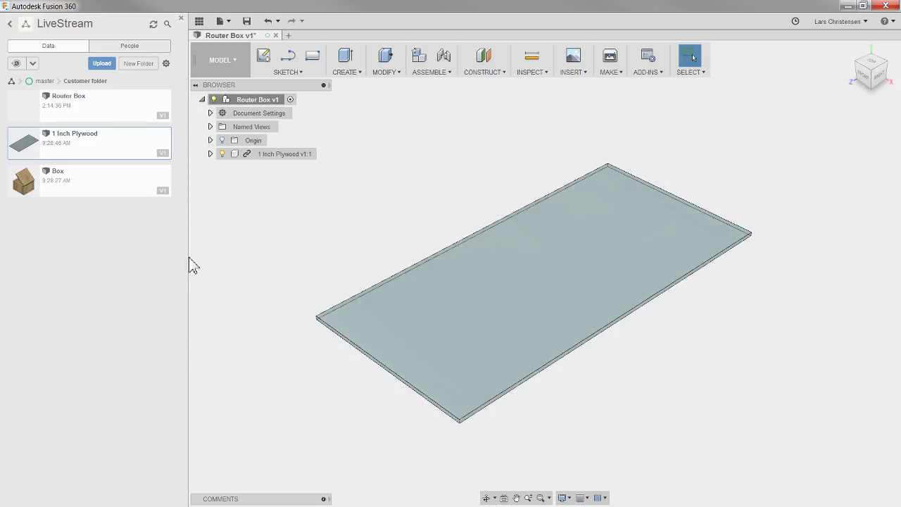
- Insert the Box design into Router Box alongside the plywood, accepting its default position
right_click(81, 191)
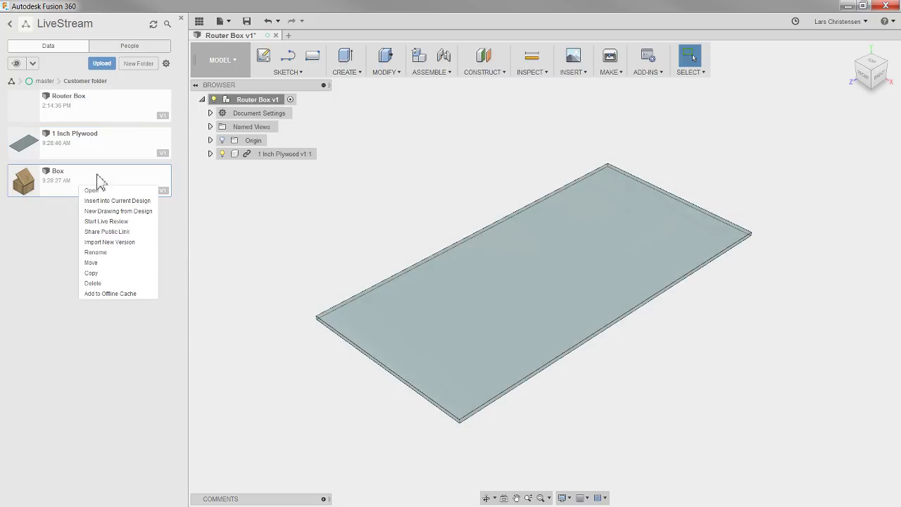
left_click(111, 203)
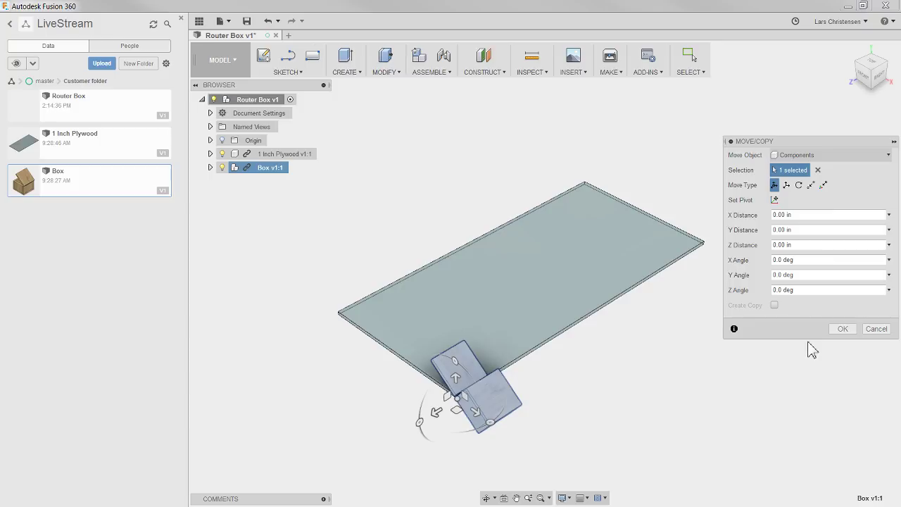
left_click(846, 329)
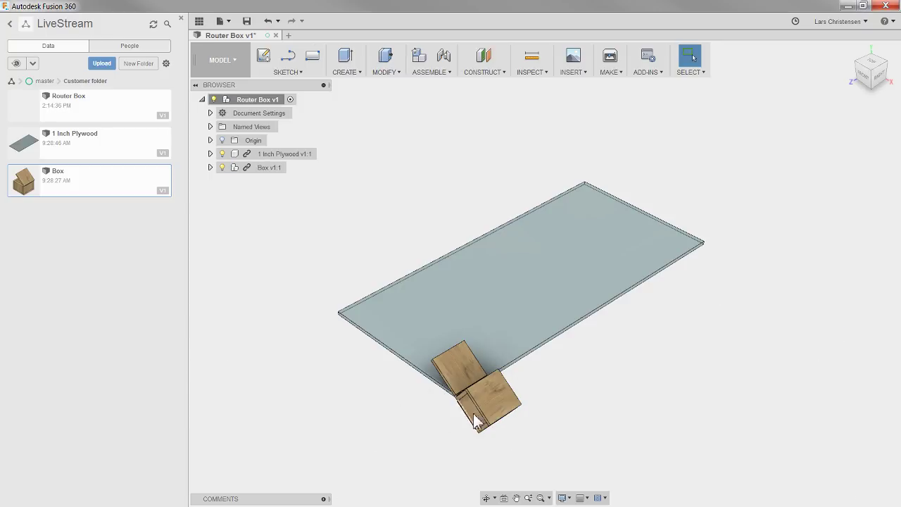
- Suppress the RigidGroup3, Rigid6 and Rigid7 joints of the inserted Box component
scroll(535, 450, "up", 2)
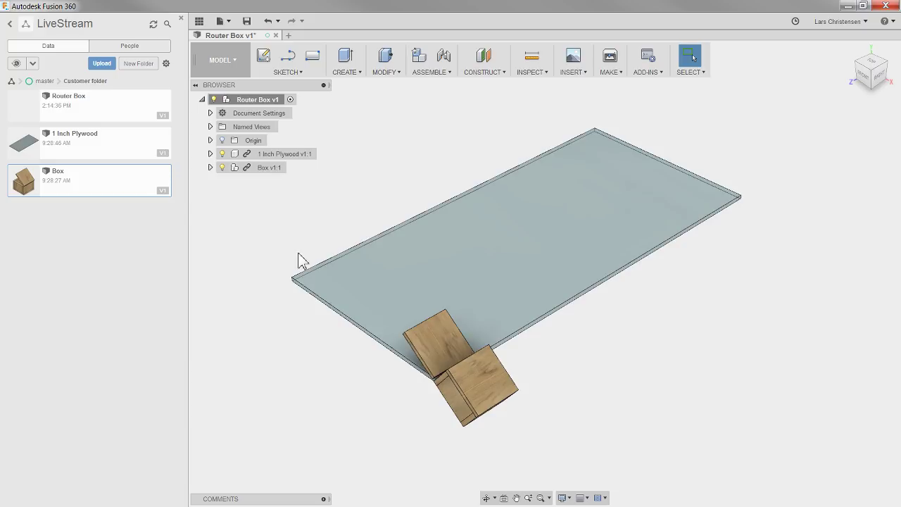
left_click(211, 168)
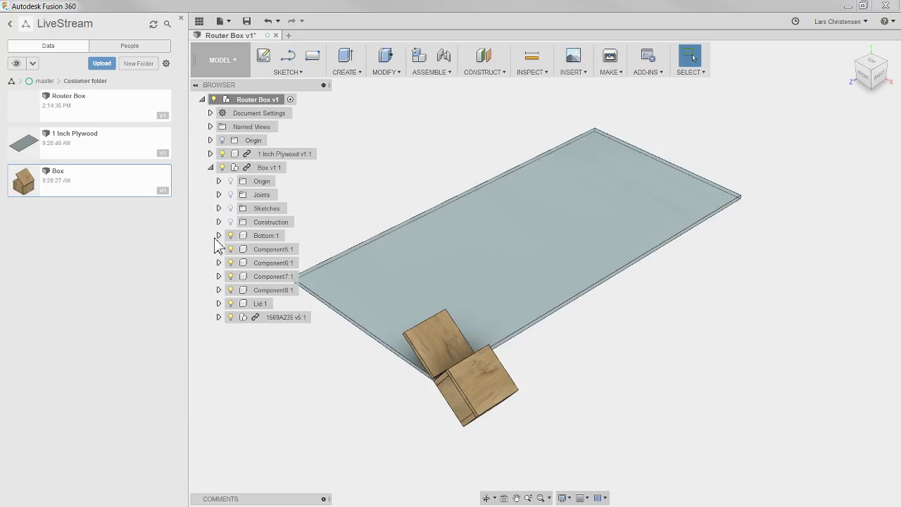
left_click(219, 194)
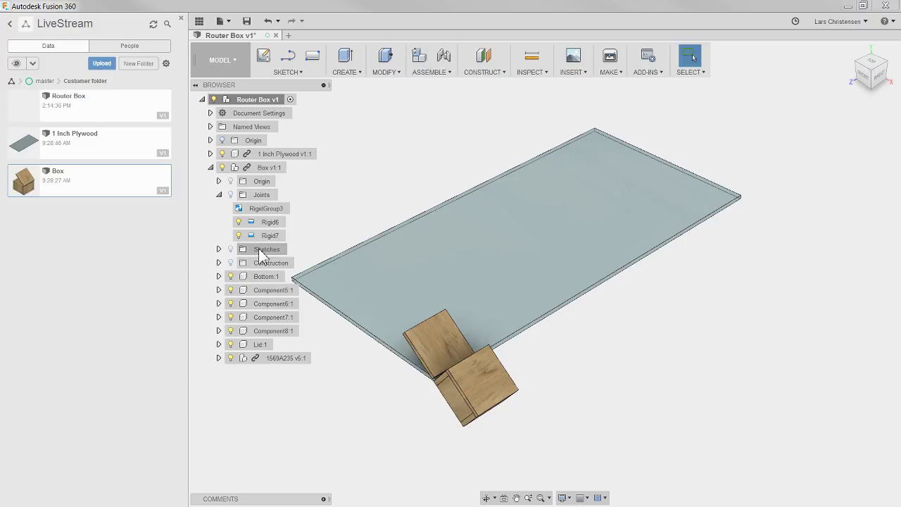
left_click(254, 213)
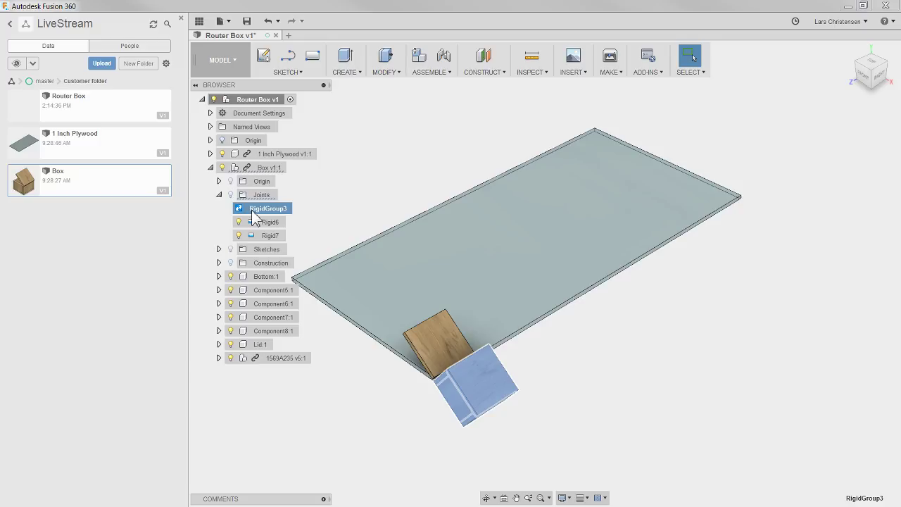
left_click(258, 237, "shift")
right_click(260, 240)
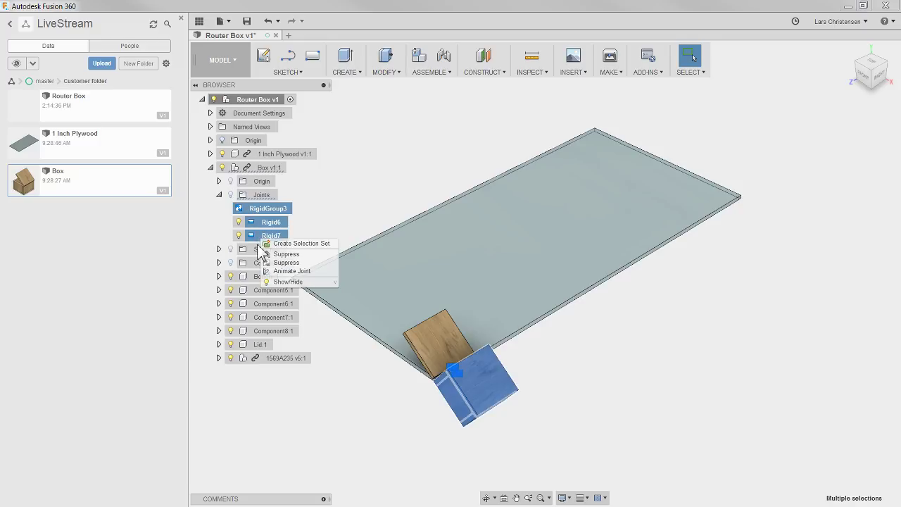
left_click(282, 261)
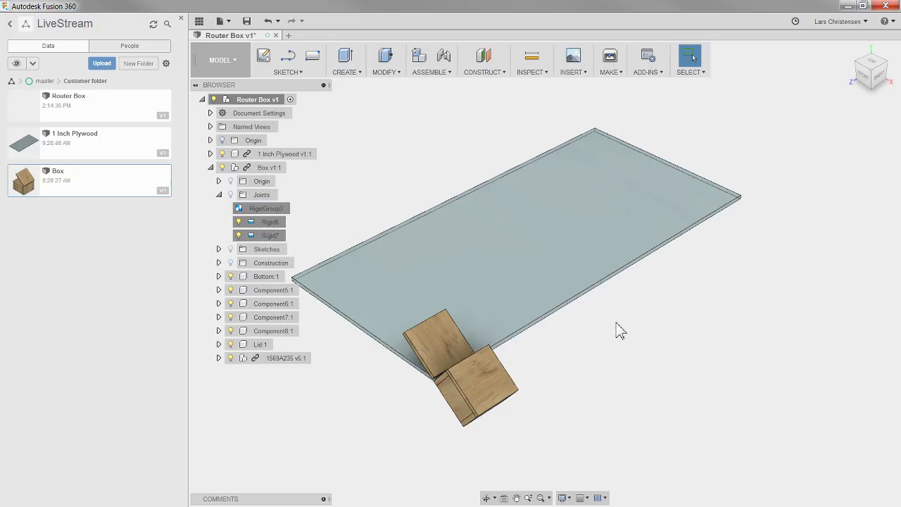
scroll(583, 302, "up", 2)
scroll(455, 388, "down", 3)
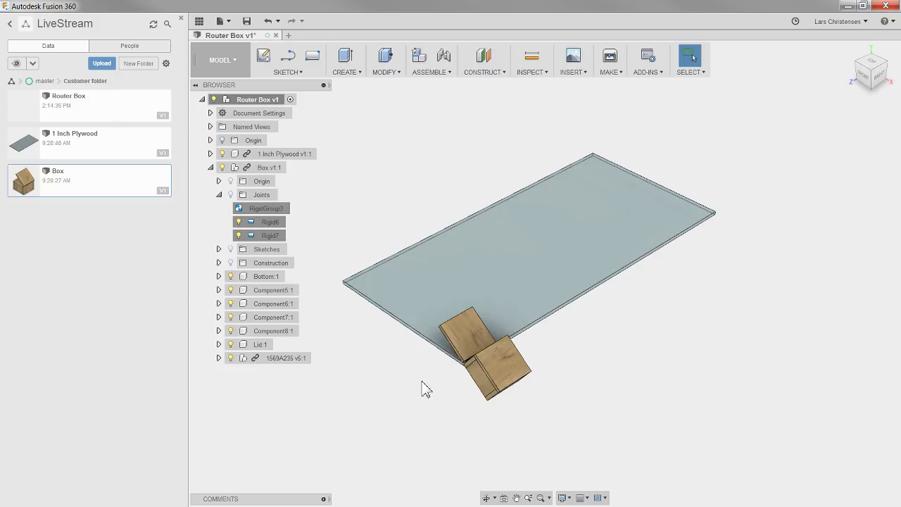
middle_click_drag(420, 387, 466, 148, "shift")
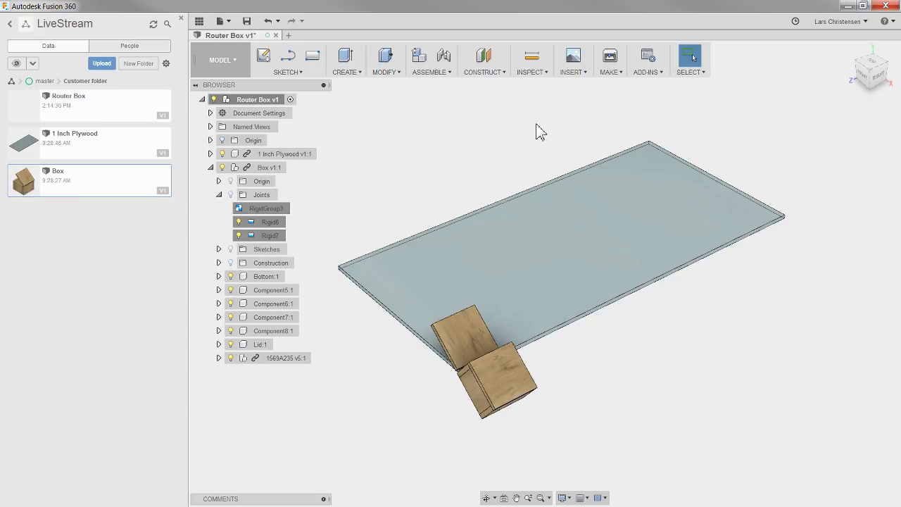
left_click(648, 72)
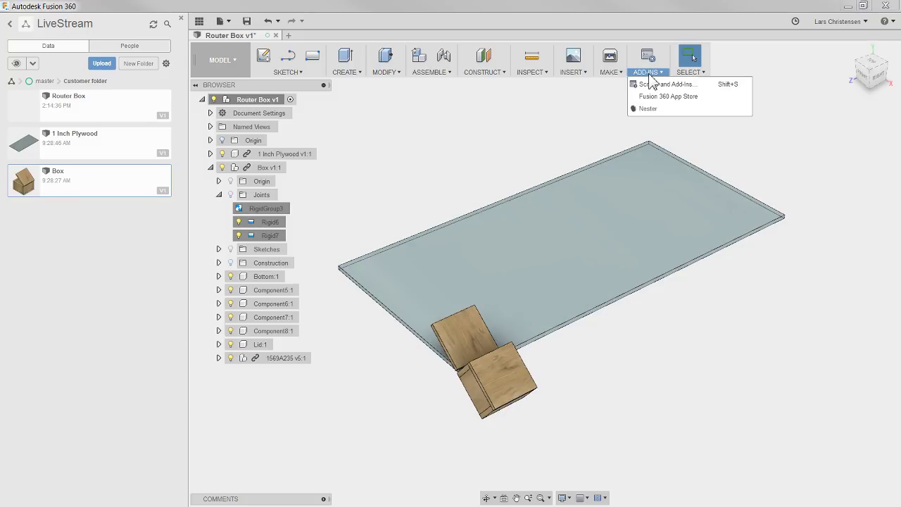
left_click(641, 109)
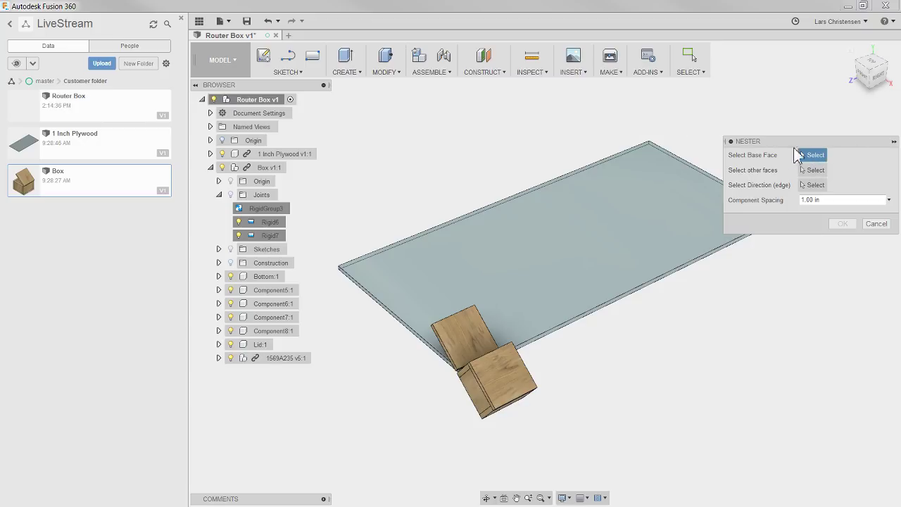
left_click(877, 224)
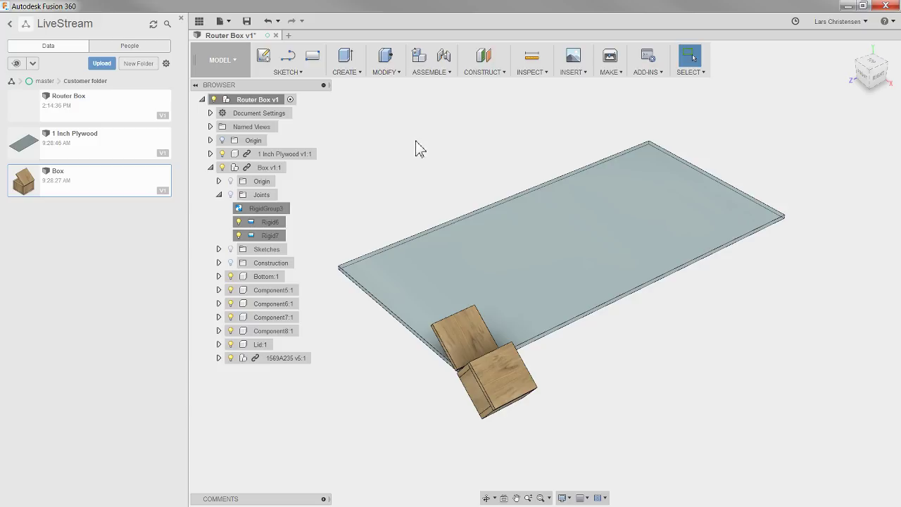
- Ground the 1 Inch Plywood component so it stays fixed in place
right_click(277, 152)
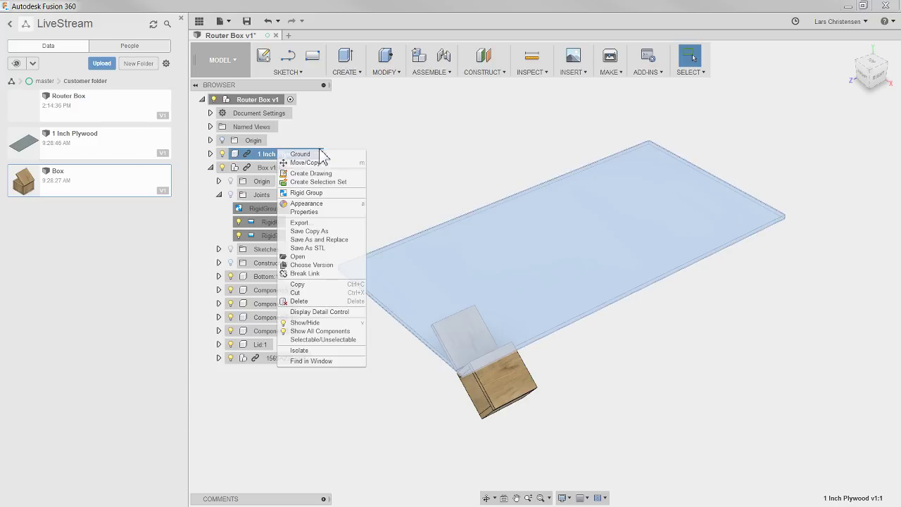
left_click(310, 154)
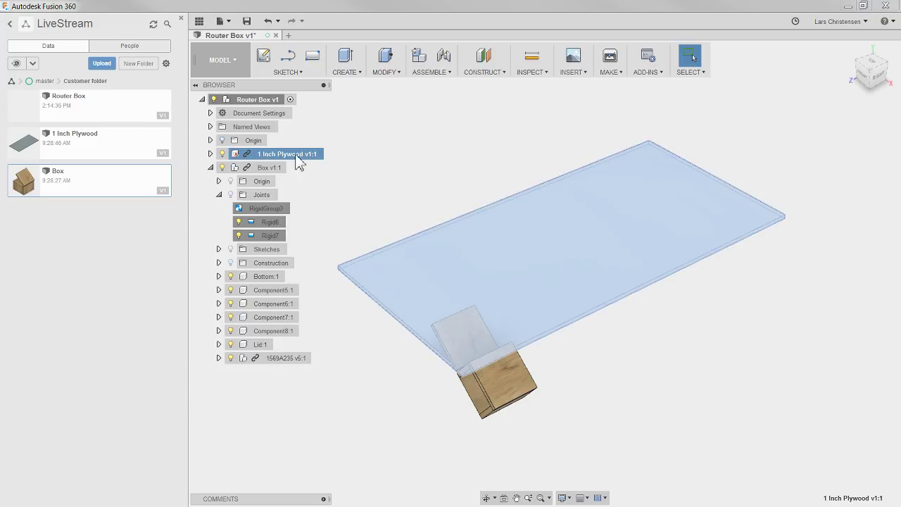
left_click(715, 145)
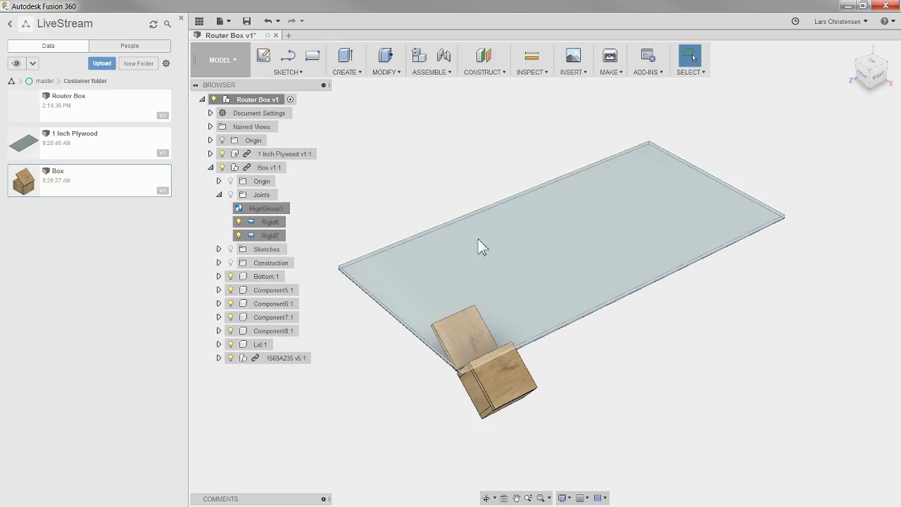
- Start the Nester command and choose the plywood sheet's large upper face as the base face
left_click(649, 73)
left_click(649, 113)
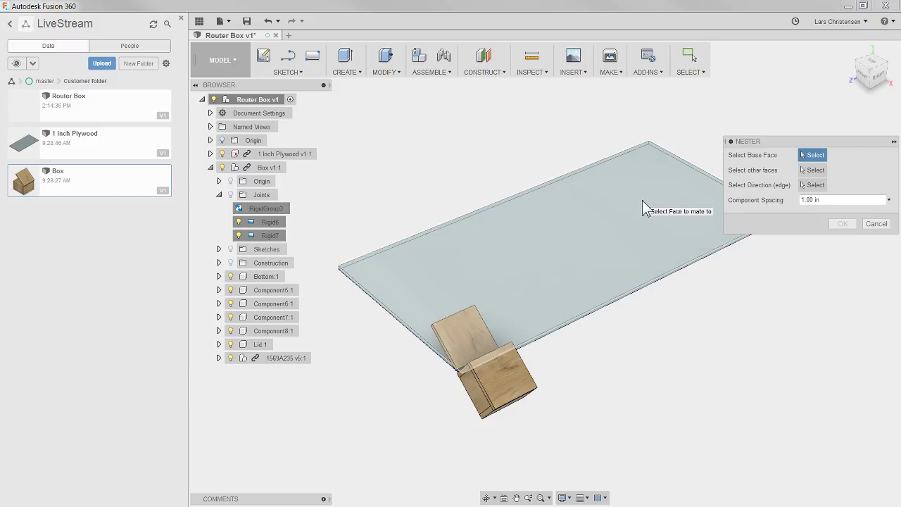
left_click(642, 200)
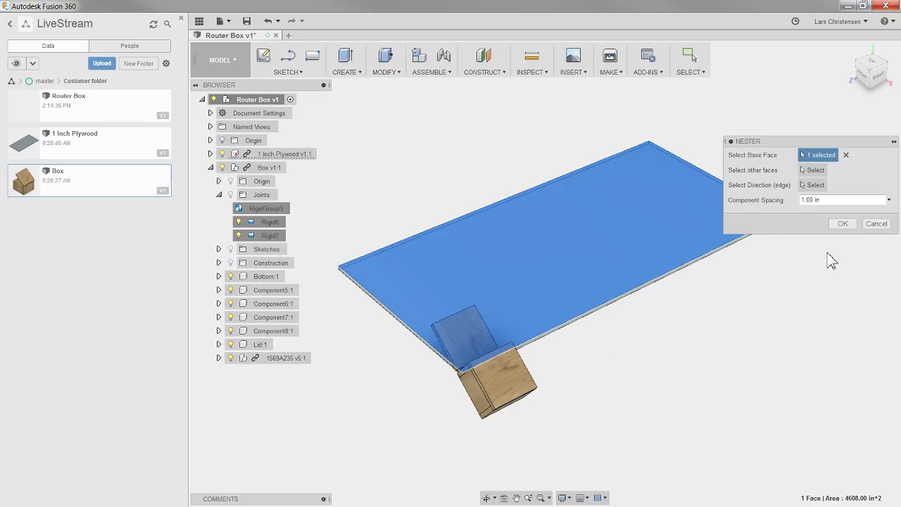
- Select one broad outer face on each of the six box parts, including the lid and bottom, as the other faces to nest
left_click(814, 170)
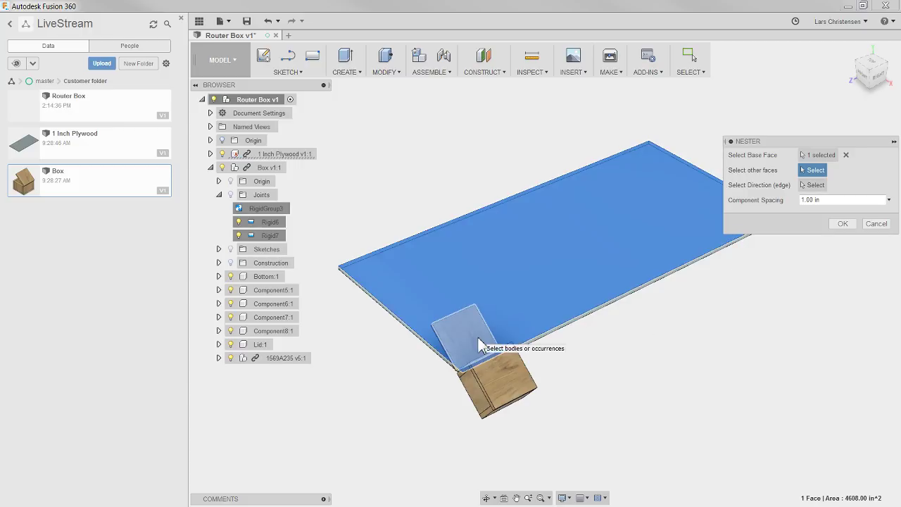
left_click(479, 341)
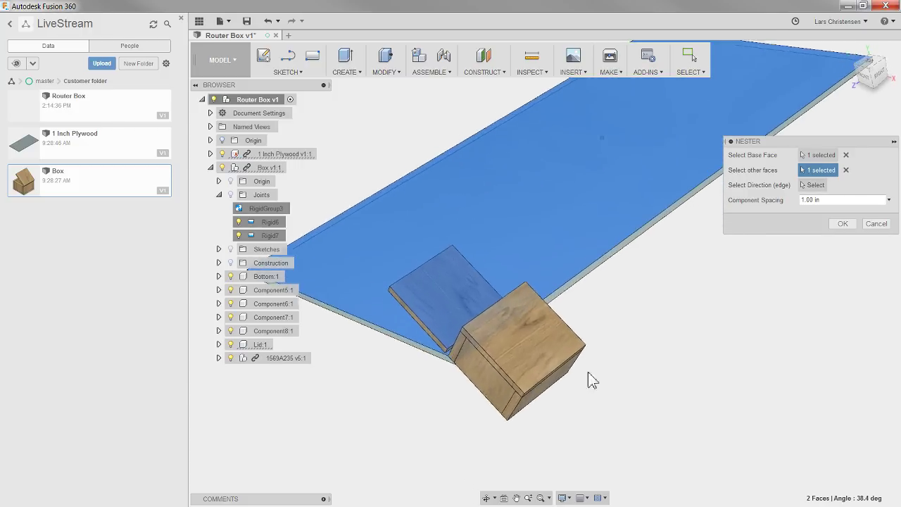
left_click(539, 358)
left_click(540, 386)
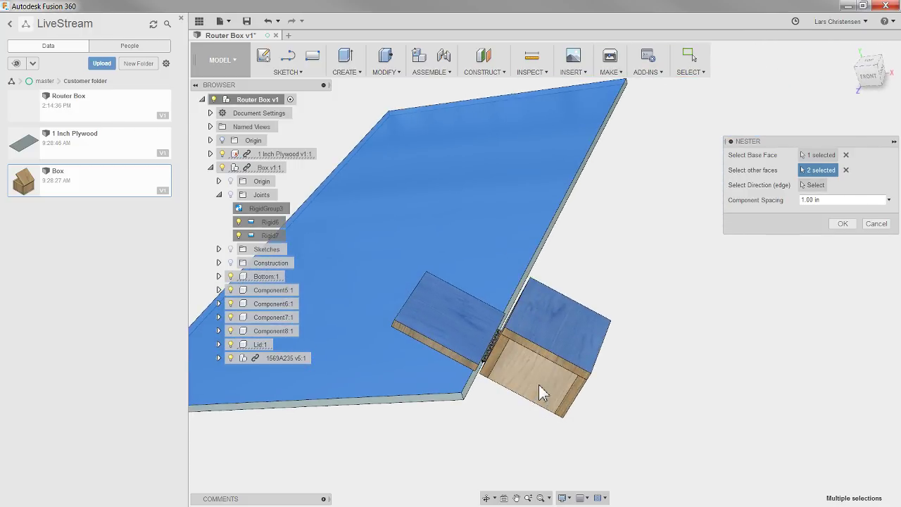
middle_click_drag(539, 385, 457, 426, "shift")
left_click(410, 387)
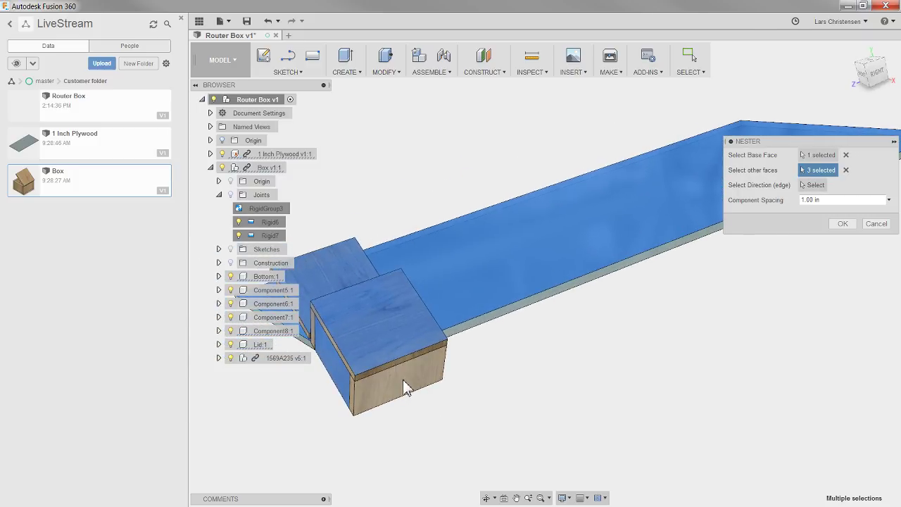
middle_click_drag(410, 387, 758, 383, "shift")
left_click(428, 257)
left_click(487, 255)
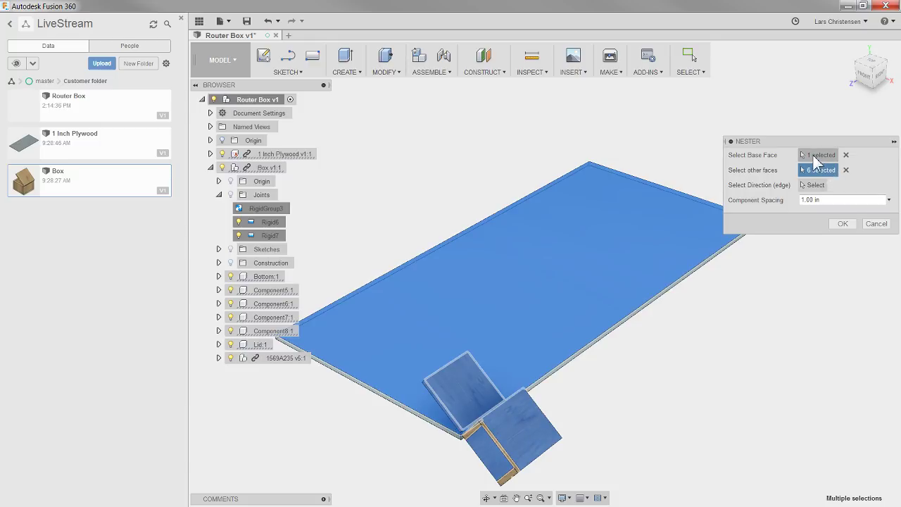
- Set the plywood's long edge beside the box as the nesting direction and run the nesting with 1.00 in component spacing
left_click(815, 185)
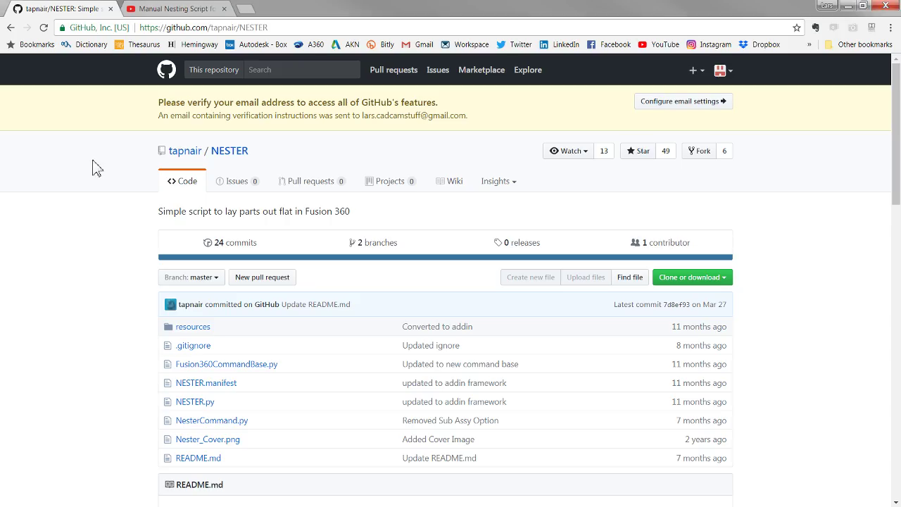
left_click(164, 13)
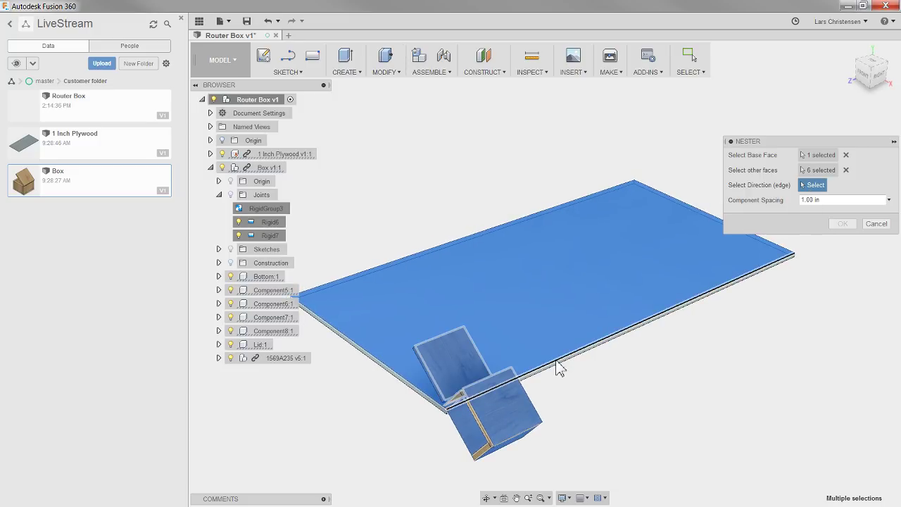
left_click(557, 367)
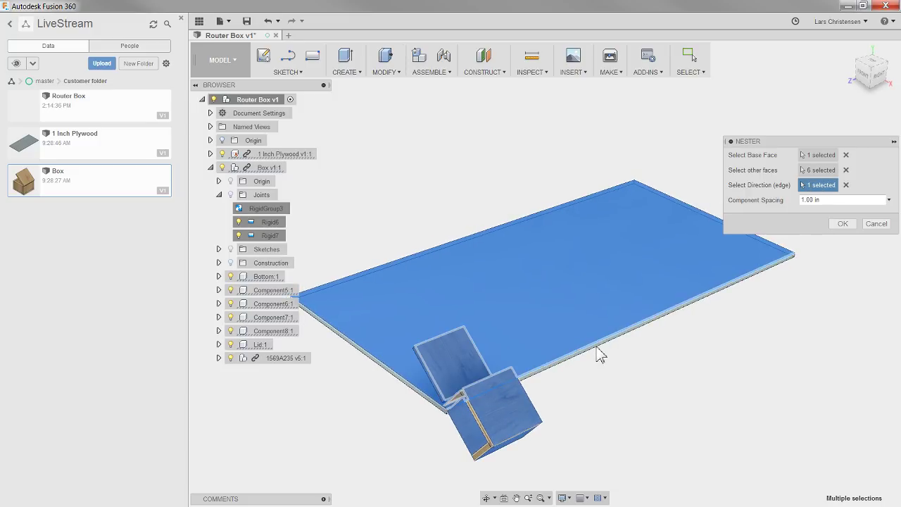
left_click(831, 200)
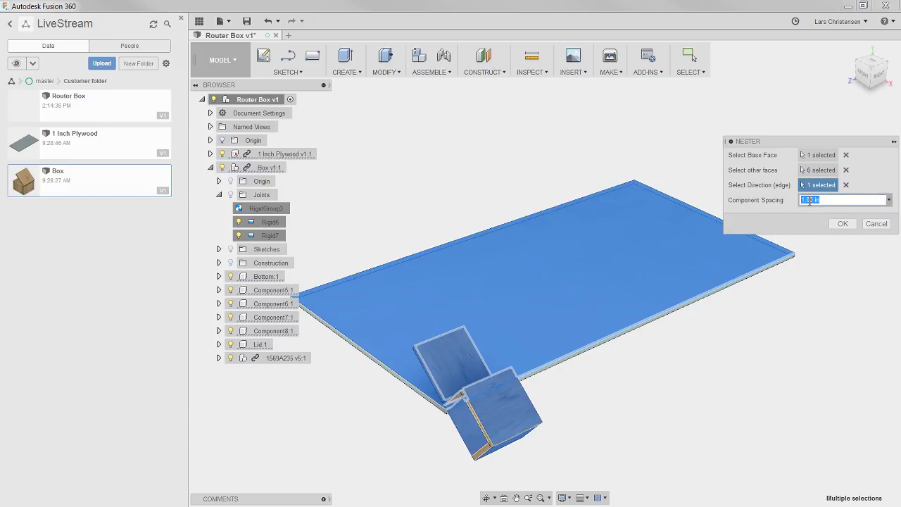
left_click(843, 224)
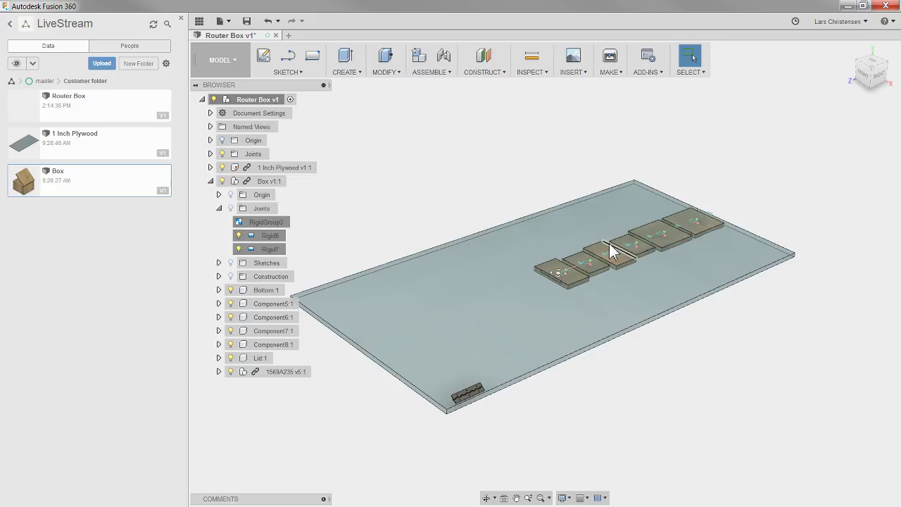
- Use Move/Copy on the six nested box components together, shifting them about 43.16 in along Y towards the plywood's short end
middle_click_drag(611, 253, 561, 364, "shift")
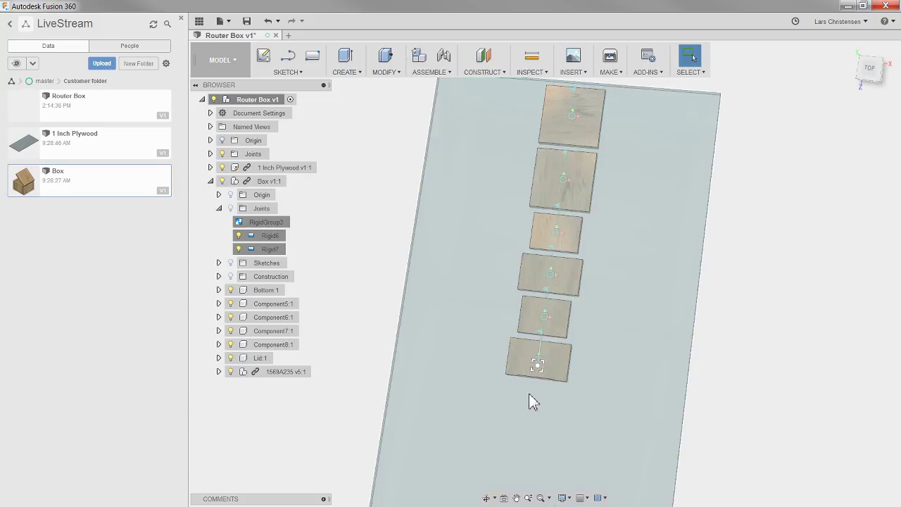
middle_click_drag(550, 149, 862, 74, "shift")
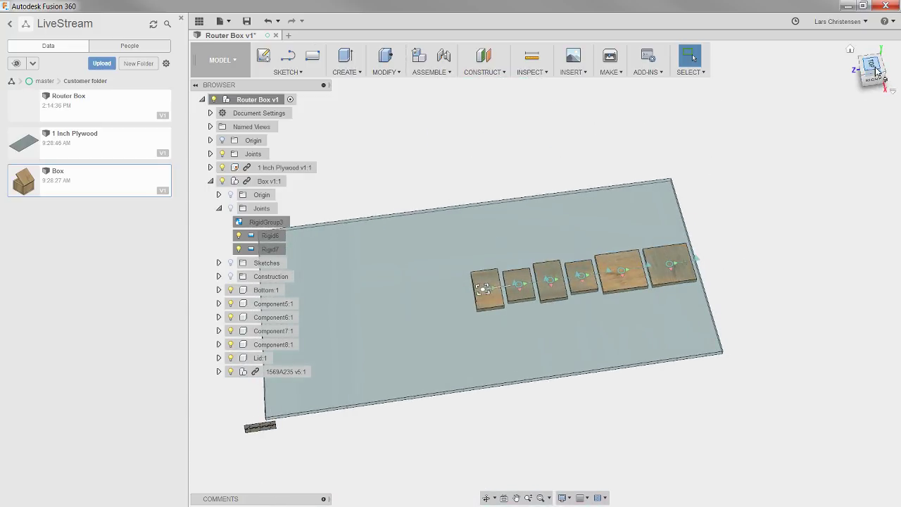
left_click(872, 71)
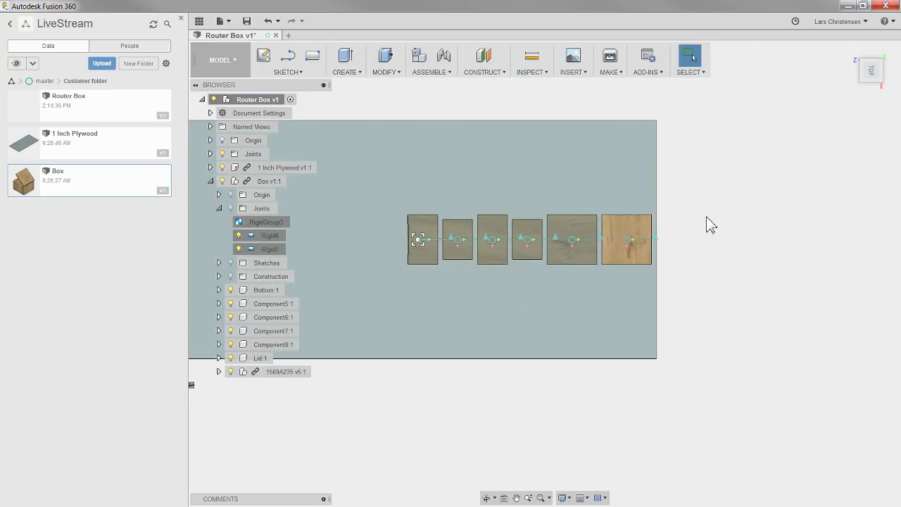
right_click(767, 152)
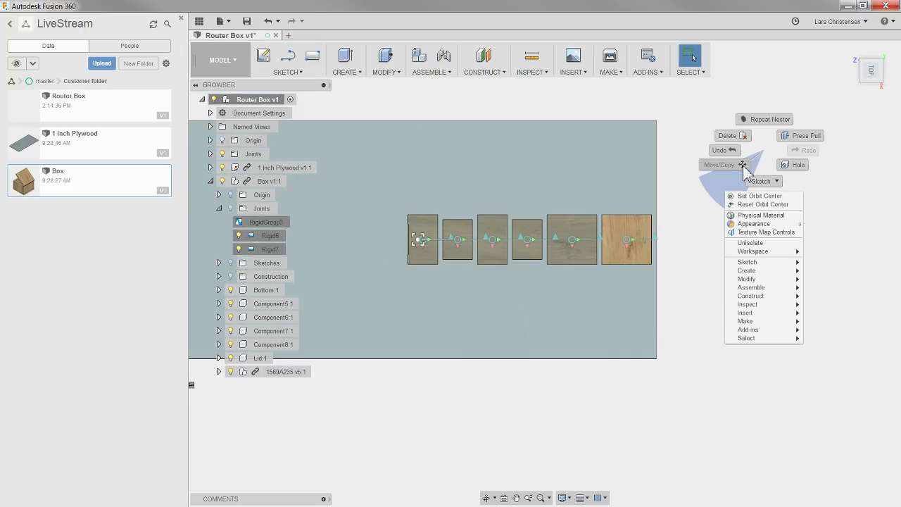
left_click(746, 171)
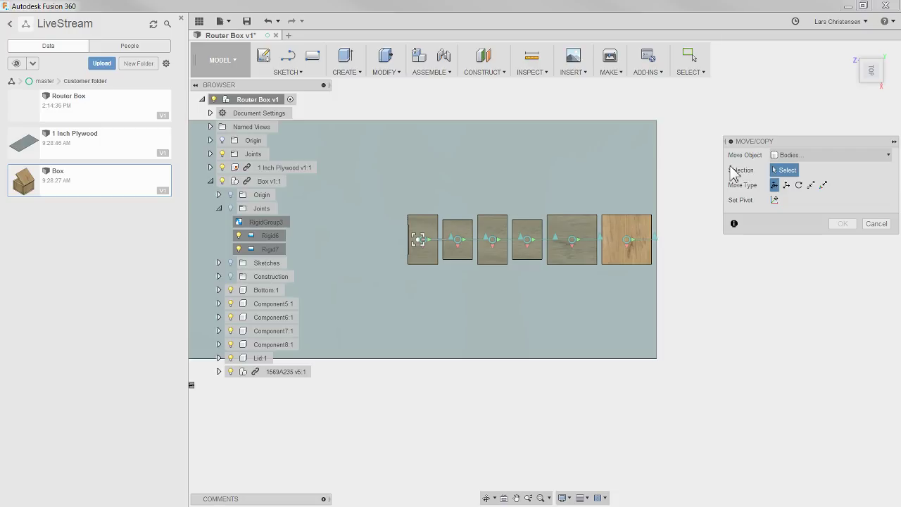
left_click(789, 155)
left_click(800, 170)
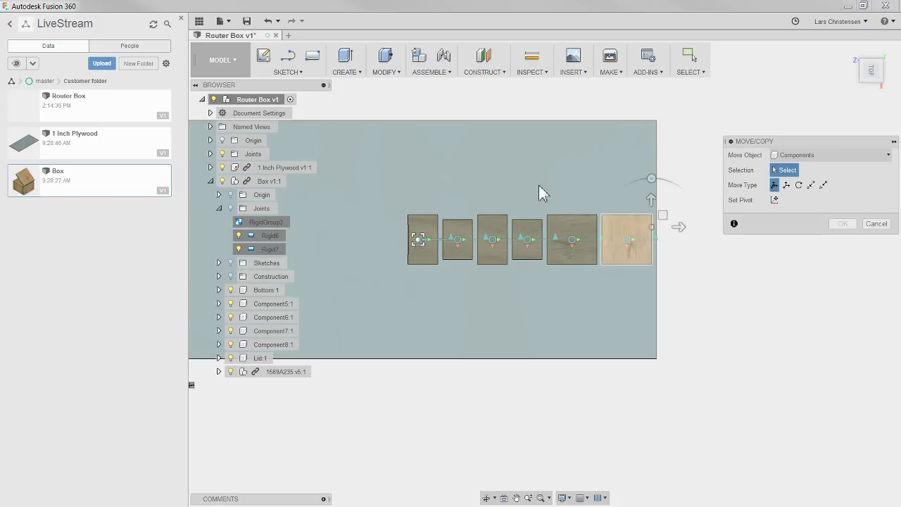
left_click_drag(369, 96, 686, 387)
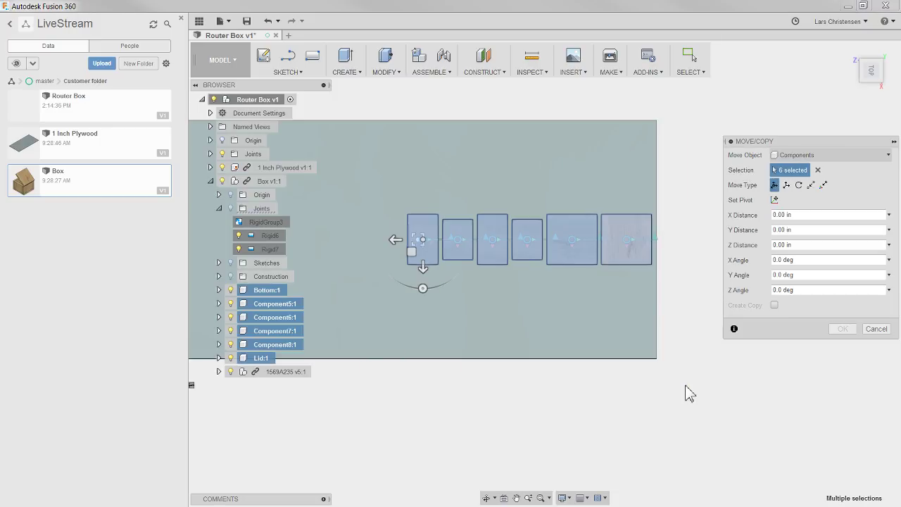
middle_click_drag(531, 325, 524, 361, "shift")
left_click_drag(518, 324, 376, 432)
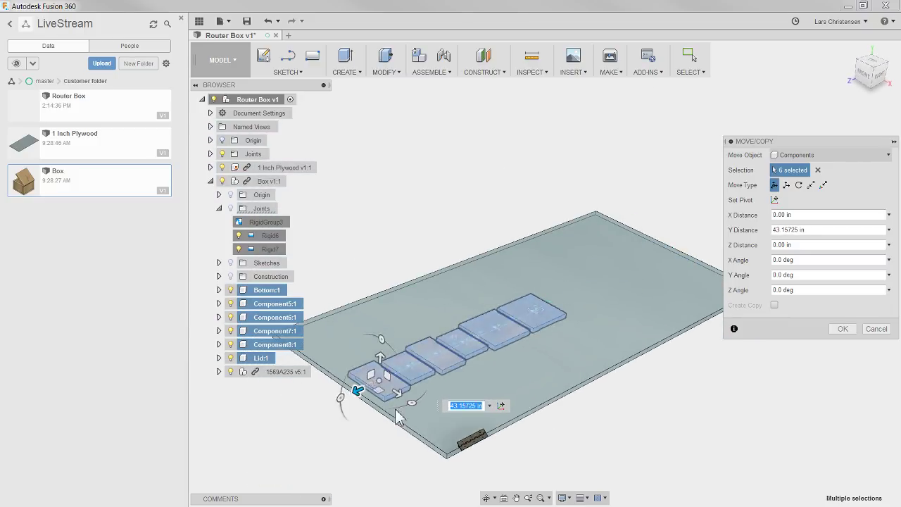
- Shift the six box components about 18.05 in along Z to the plywood's long edge and accept the move
left_click_drag(356, 389, 448, 458)
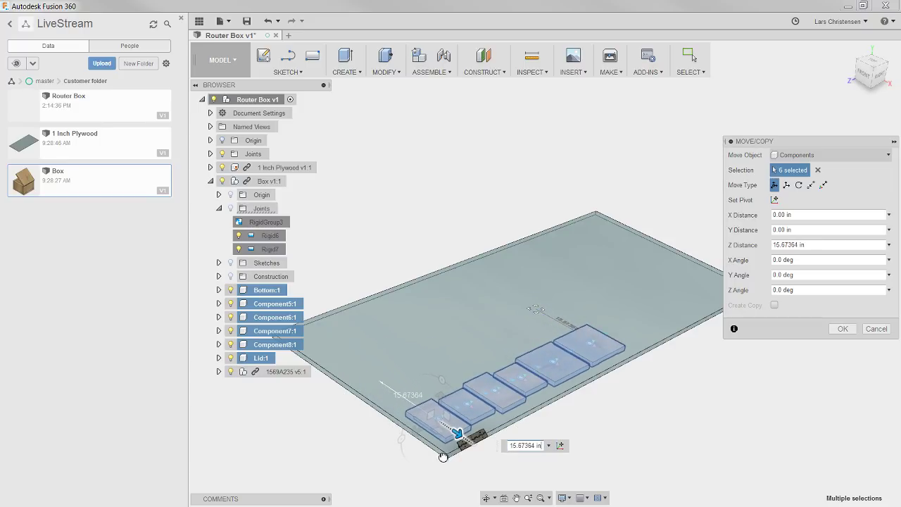
middle_click_drag(543, 483, 759, 151, "shift")
left_click(873, 66)
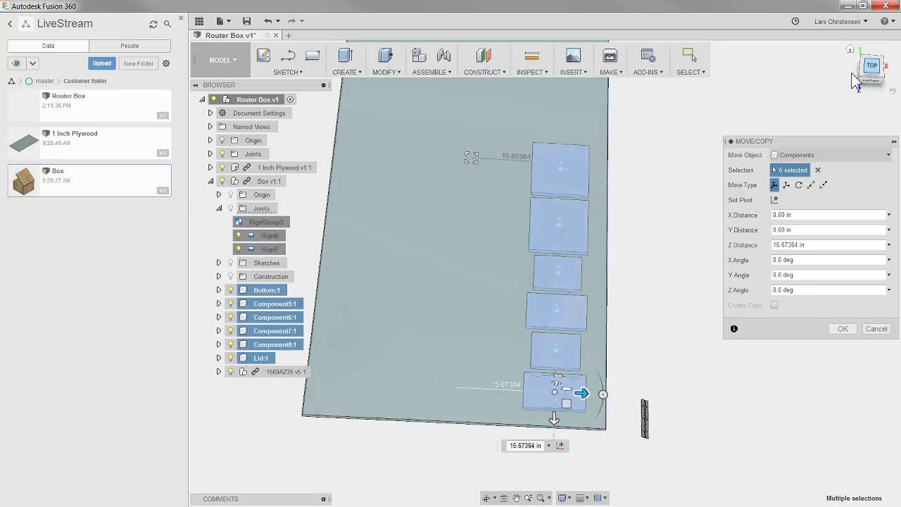
left_click_drag(590, 387, 602, 387)
key("F6")
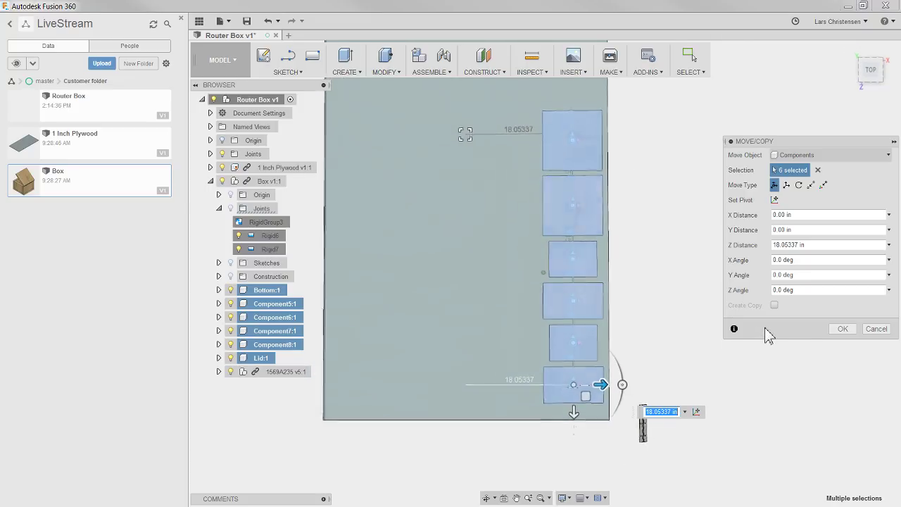
left_click(843, 330)
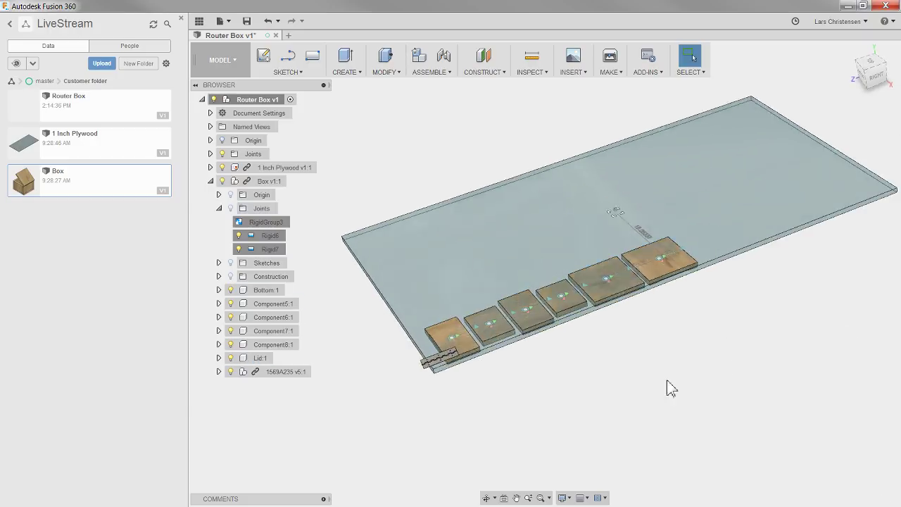
- Hide the 1569A235 hinge component inside the Box assembly
scroll(483, 358, "up", 3)
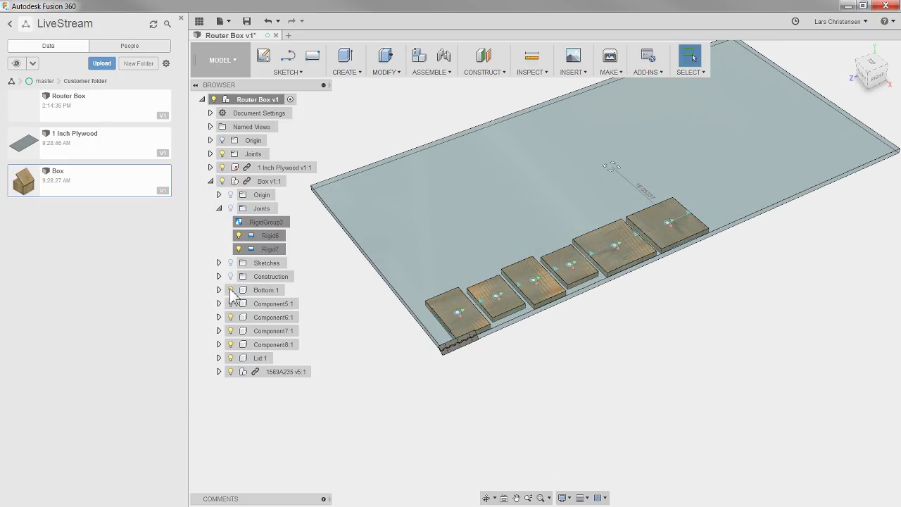
scroll(525, 416, "up", 1)
middle_click_drag(529, 416, 574, 361, "shift")
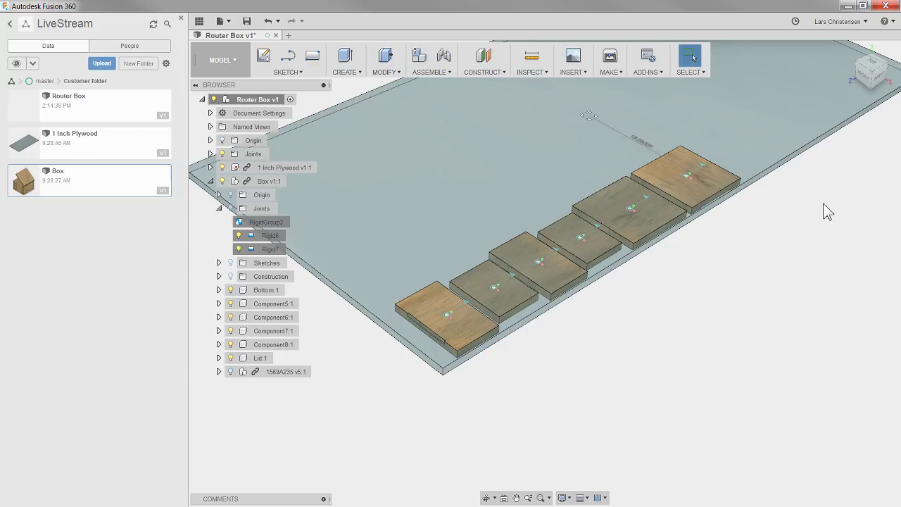
left_click(646, 73)
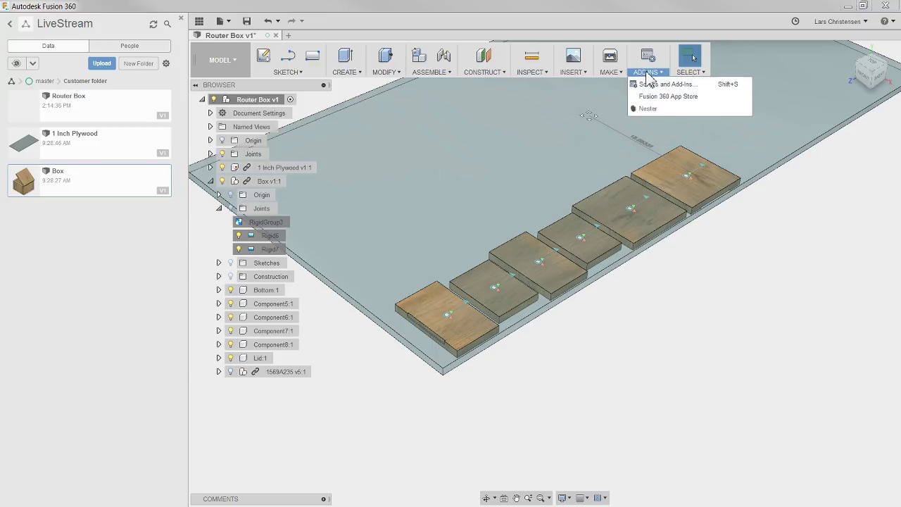
left_click(665, 110)
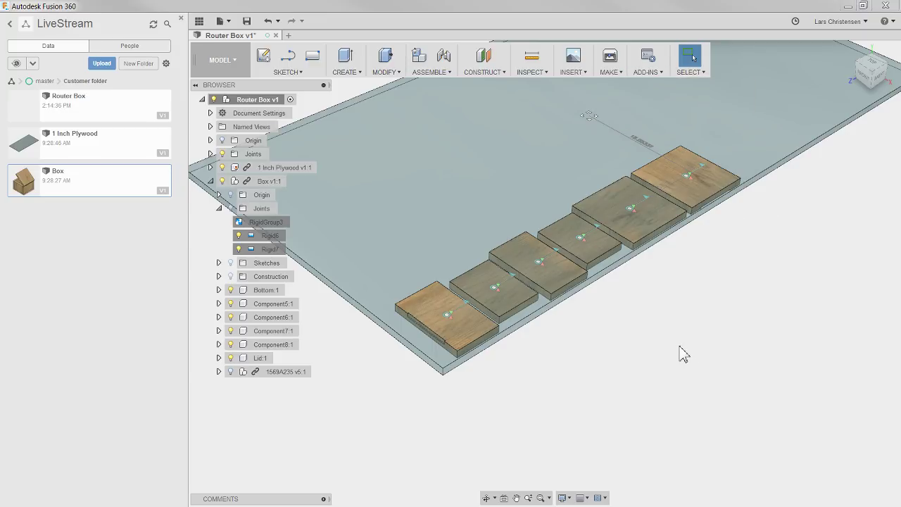